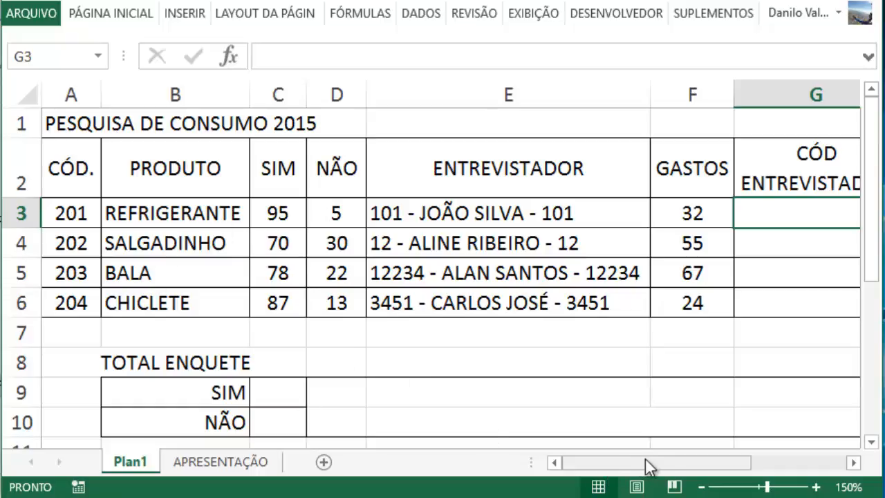
Start a PROCURAR formula in cell G3, the first cell under CÓD ENTREVISTADOR.
{"action": "left_click_drag", "start_coordinate": [662, 468], "coordinate": [794, 474]}
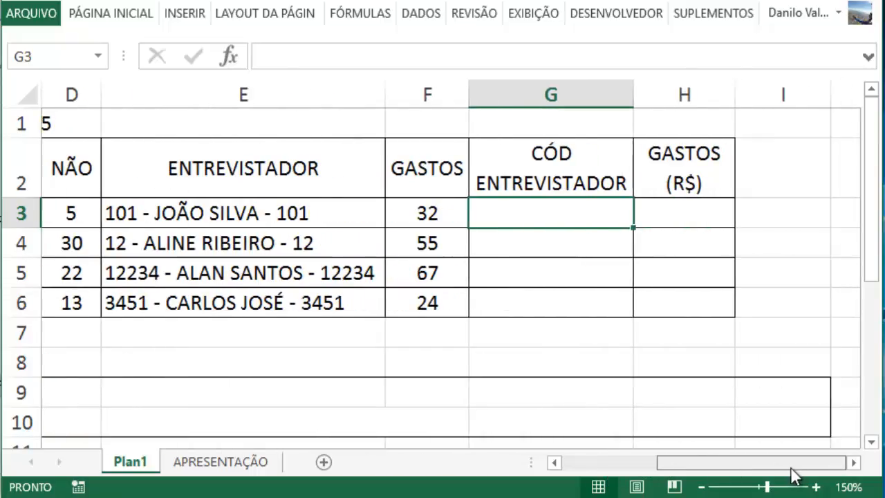
{"action": "left_click_drag", "start_coordinate": [653, 476], "coordinate": [756, 475]}
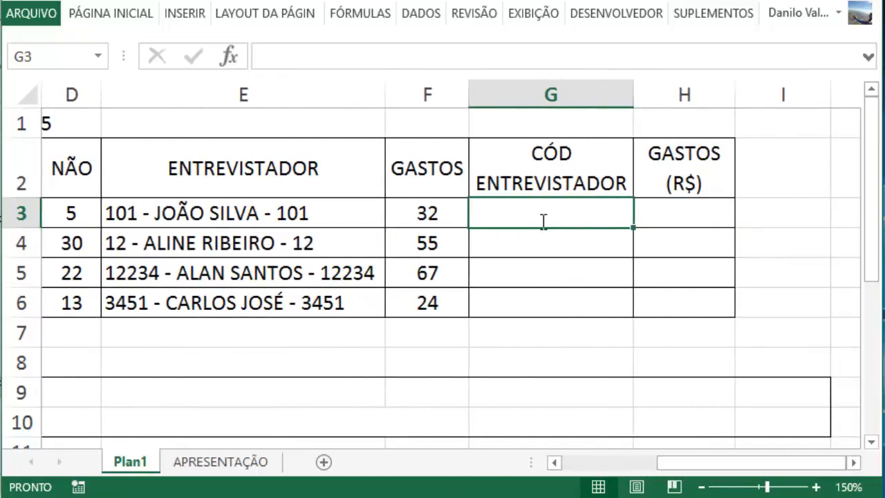
{"action": "type", "text": "=pro"}
{"action": "key", "text": "Down"}
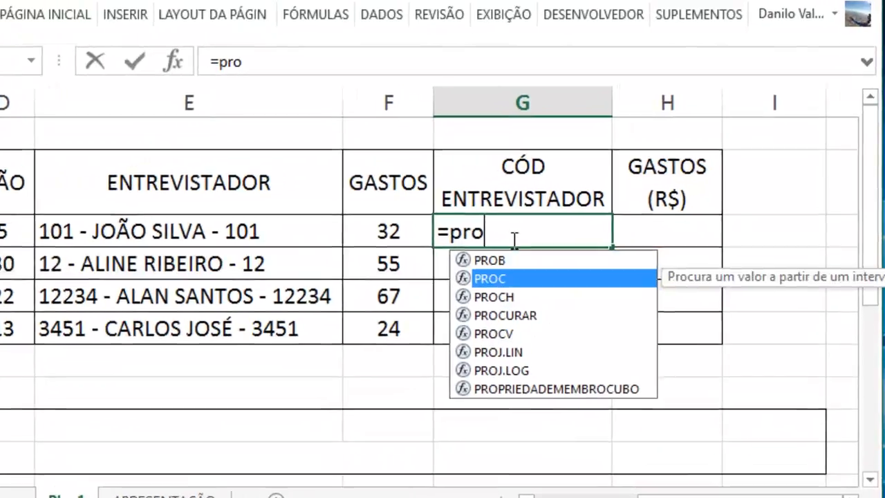
{"action": "key", "text": "Down"}
{"action": "key", "text": "Down"}
{"action": "key", "text": "Tab"}
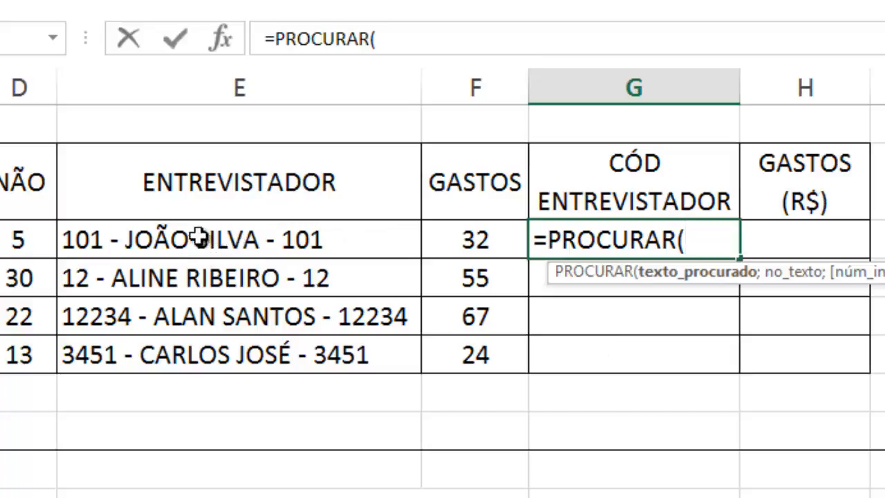
Complete the G3 formula as =PROCURAR("-";E3;1) to locate the hyphen in the interviewer text.
{"action": "type", "text": "\""}
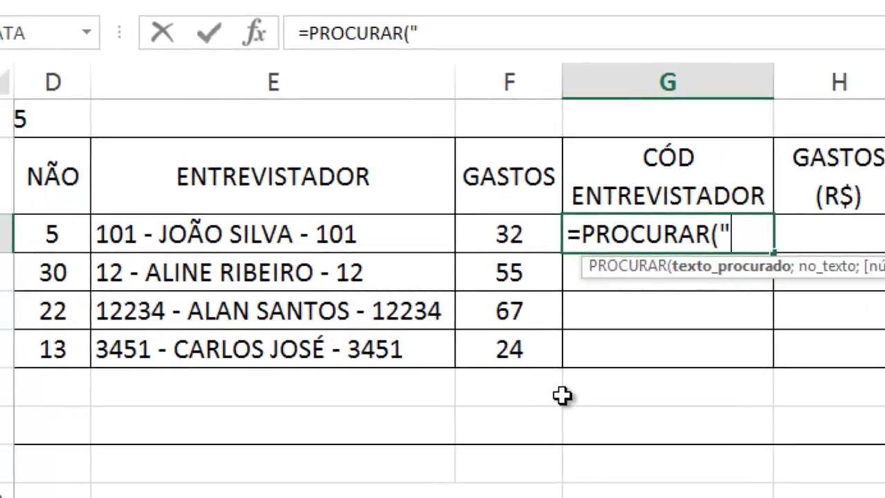
{"action": "type", "text": "-\""}
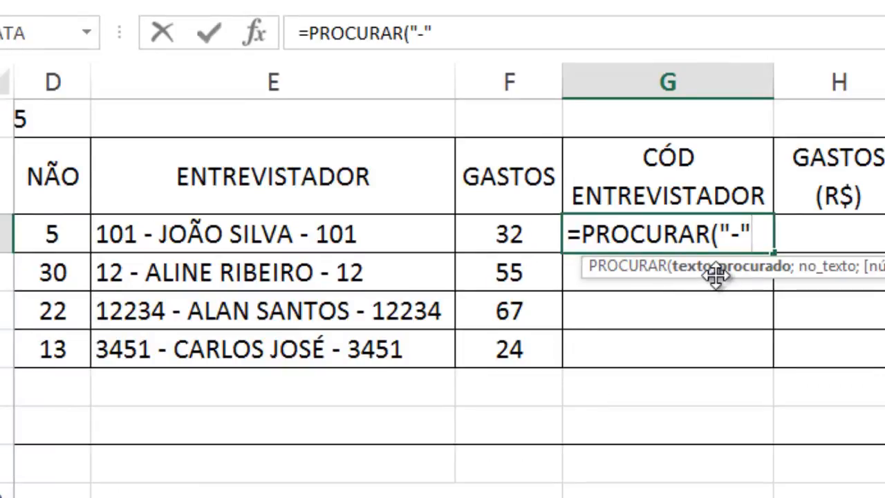
{"action": "type", "text": ";"}
{"action": "left_click", "coordinate": [318, 231]}
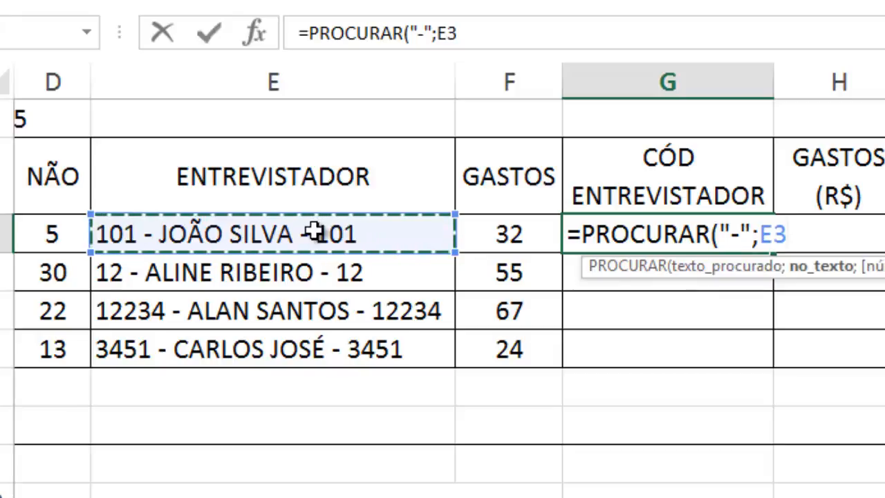
{"action": "type", "text": ";1"}
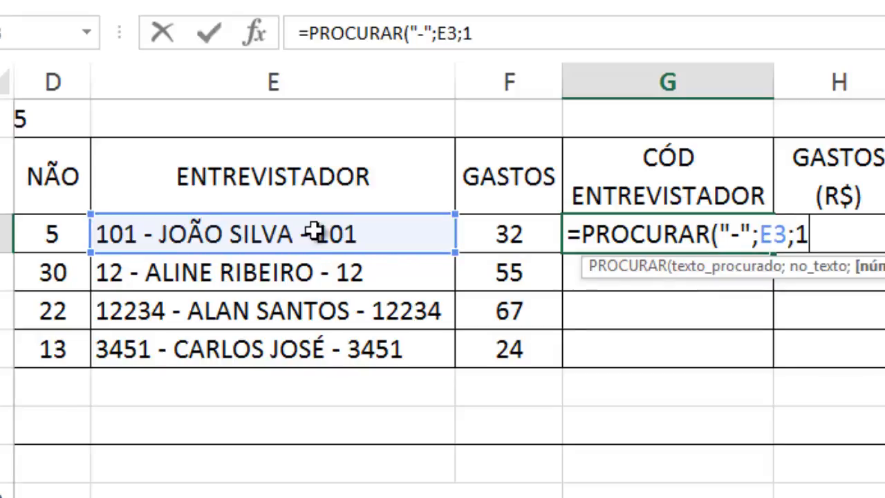
{"action": "type", "text": ")"}
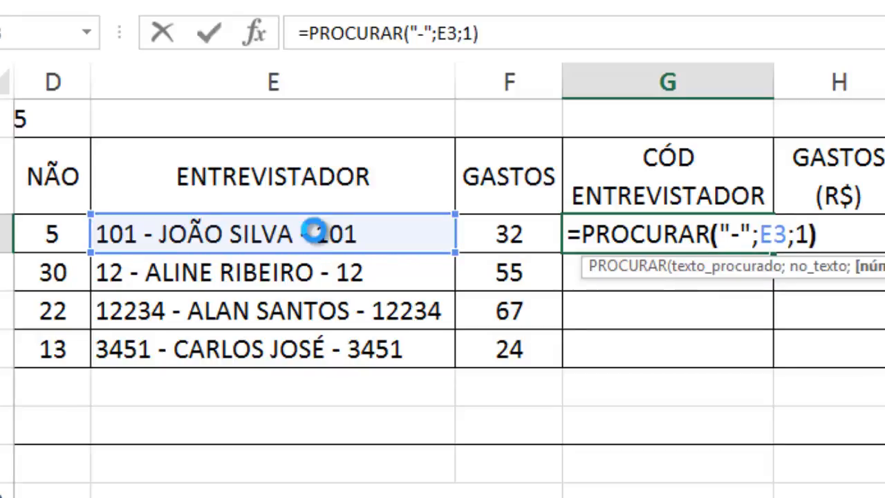
{"action": "key", "text": "Return"}
{"action": "left_click", "coordinate": [672, 223]}
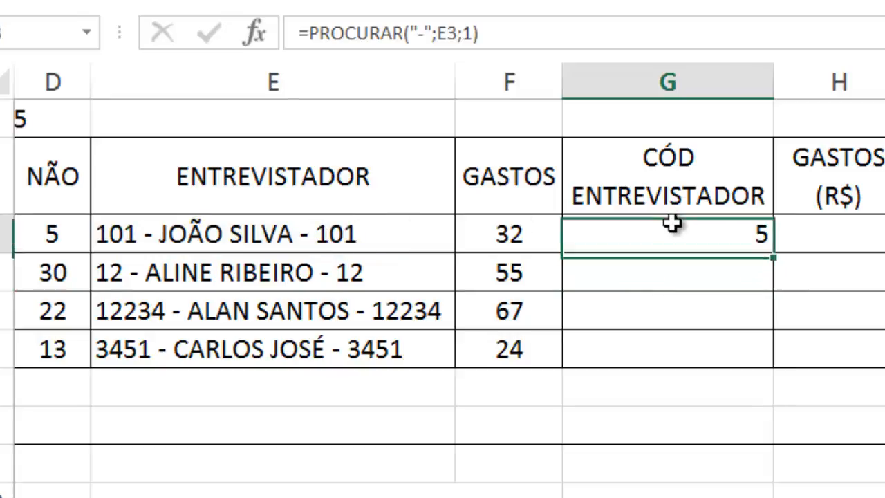
Remove the first hyphen from the interviewer text in E3 to test the formula, and undo that deletion.
{"action": "left_click", "coordinate": [166, 232]}
{"action": "left_click_drag", "start_coordinate": [154, 235], "coordinate": [143, 237]}
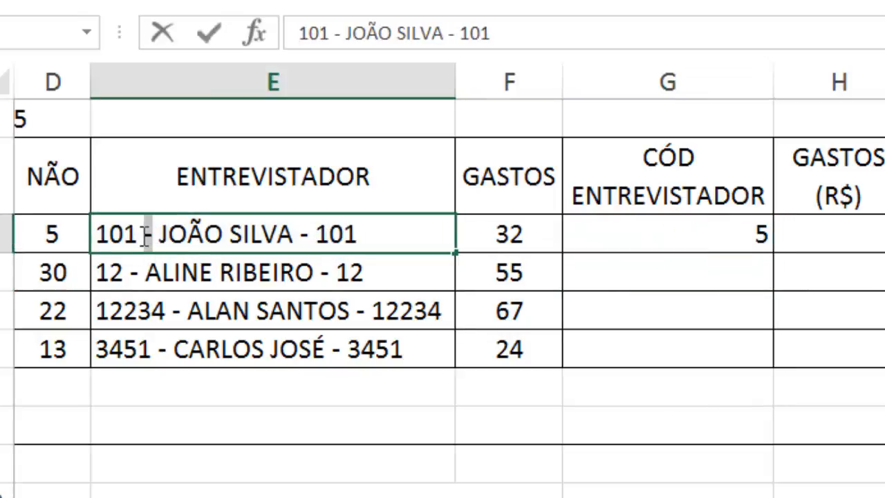
{"action": "key", "text": "Delete"}
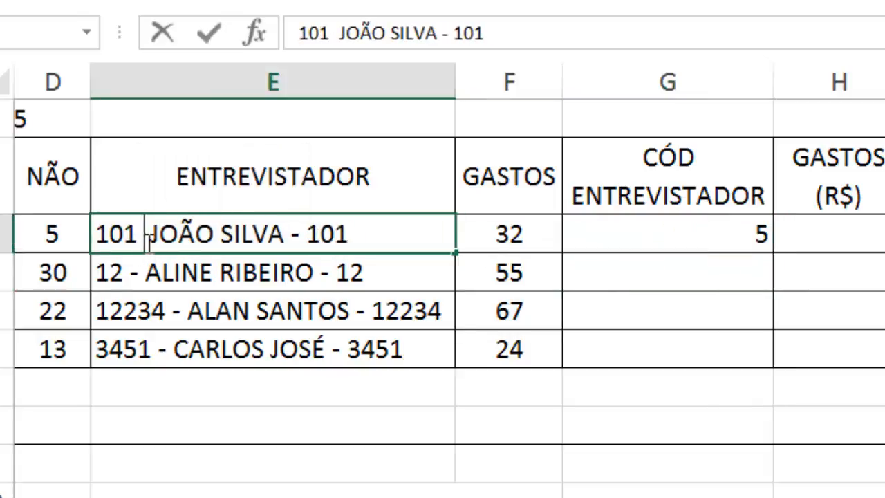
{"action": "key", "text": "Return"}
{"action": "left_click", "coordinate": [301, 237]}
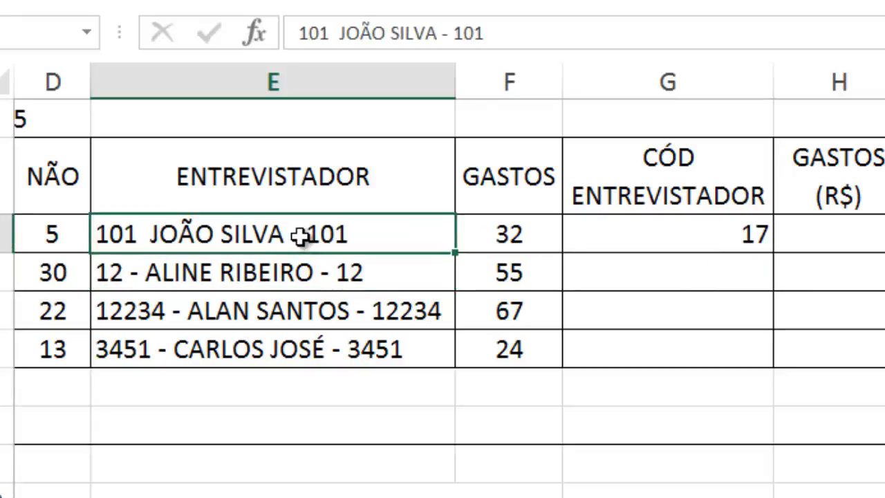
{"action": "key", "text": "ctrl+z"}
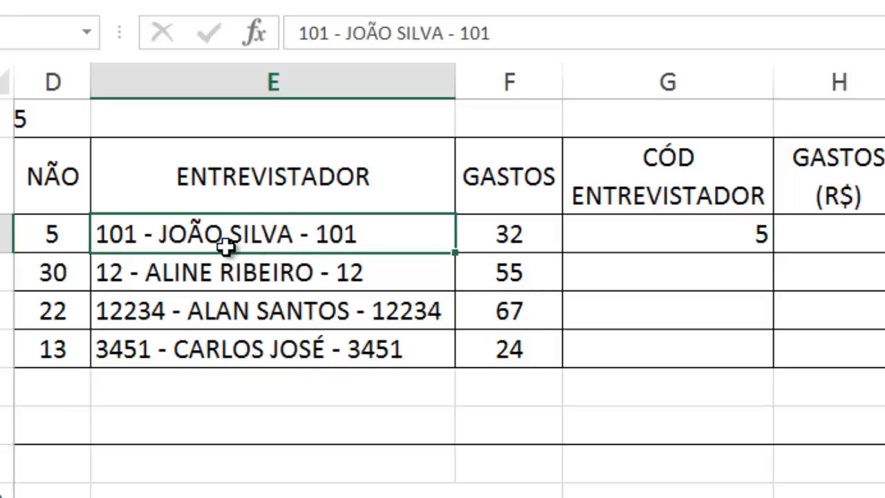
Change the search text in the G3 formula to a space, giving =PROCURAR(" ";E3;1).
{"action": "left_click", "coordinate": [723, 232]}
{"action": "double_click", "coordinate": [712, 235]}
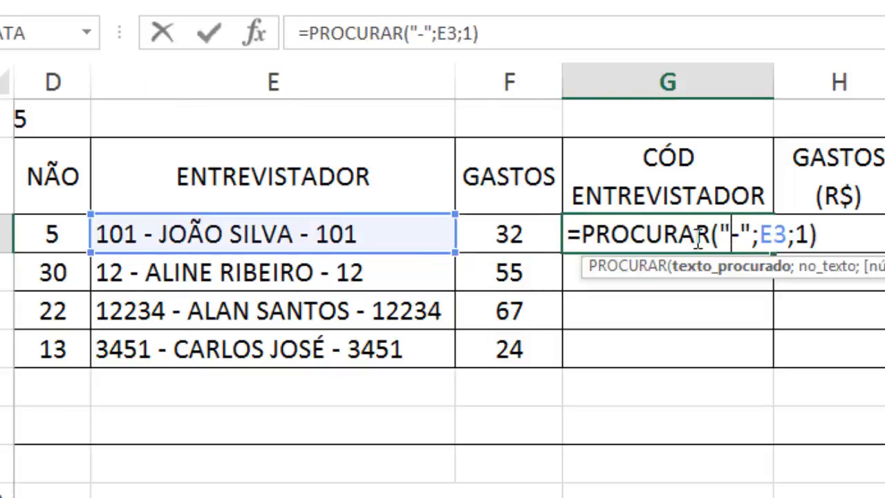
{"action": "key", "text": "BackSpace"}
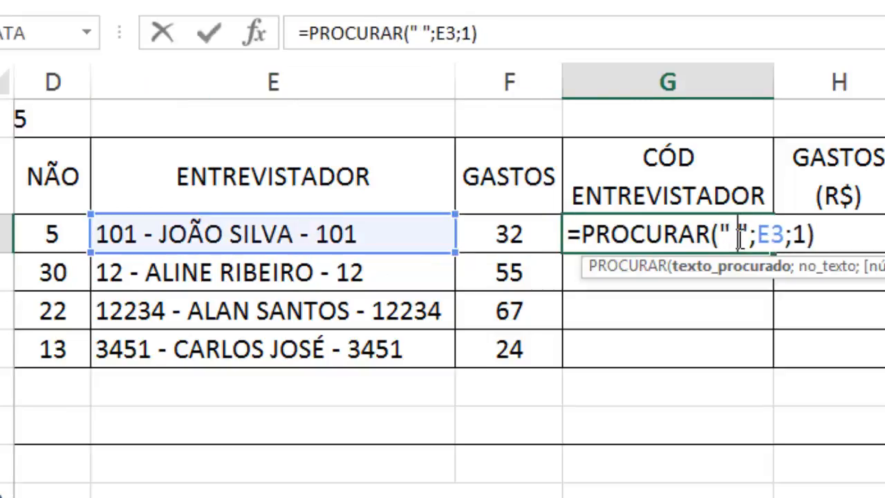
{"action": "key", "text": "Return"}
{"action": "left_click", "coordinate": [735, 235]}
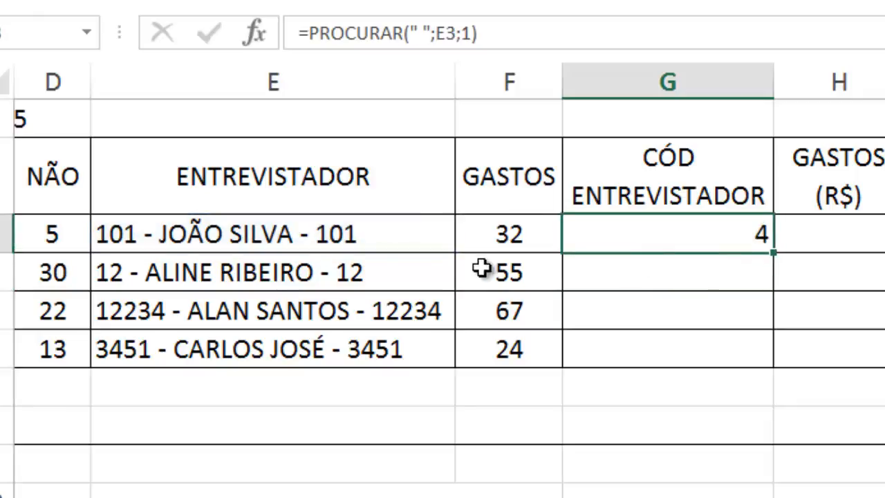
Remove the space before the first hyphen in E3 to test the formula, and restore the original text.
{"action": "left_click", "coordinate": [142, 239]}
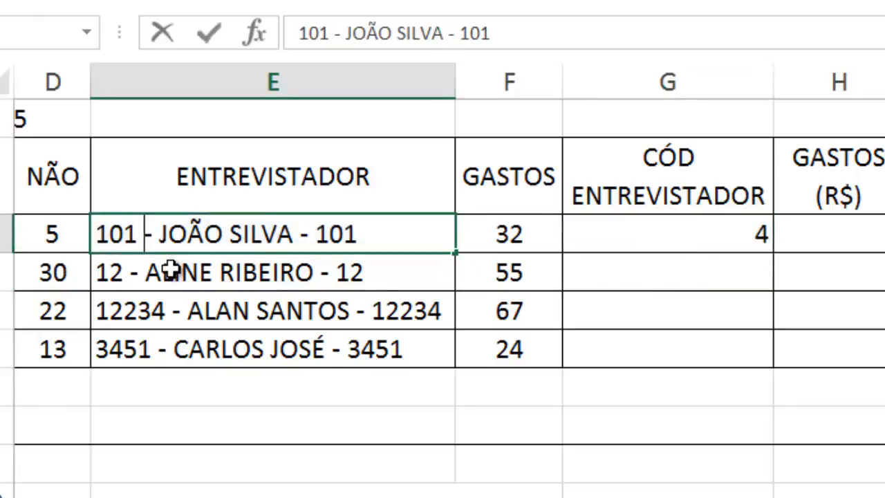
{"action": "key", "text": "BackSpace"}
{"action": "key", "text": "Return"}
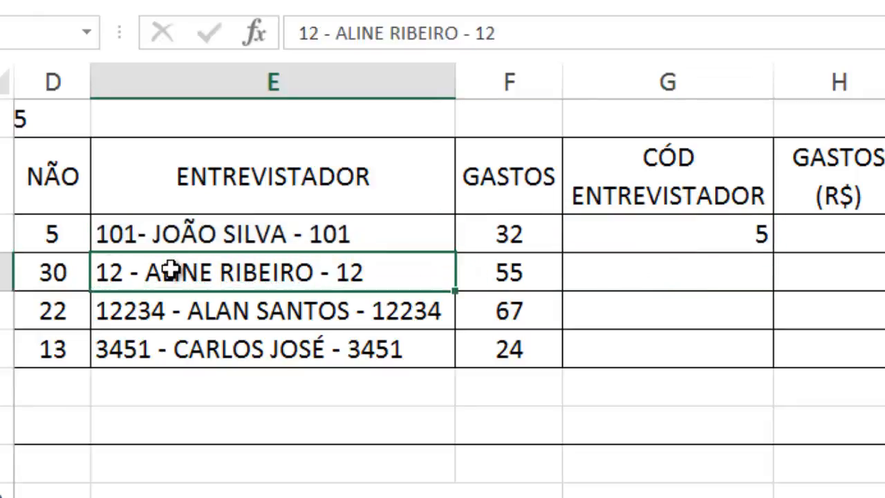
{"action": "left_click", "coordinate": [148, 235]}
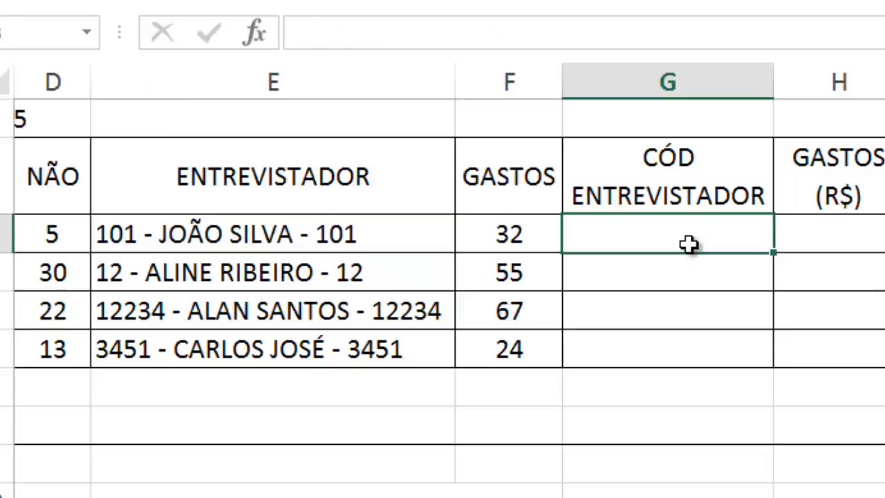
Enter =ESQUERDA(E3;3) in cell G3 to extract the first three characters of the interviewer text.
{"action": "double_click", "coordinate": [689, 243]}
{"action": "type", "text": "=esque"}
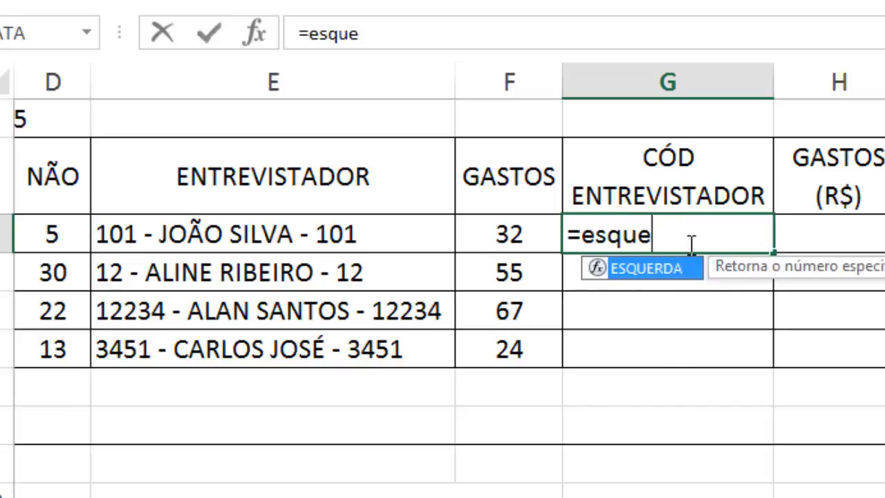
{"action": "key", "text": "Tab"}
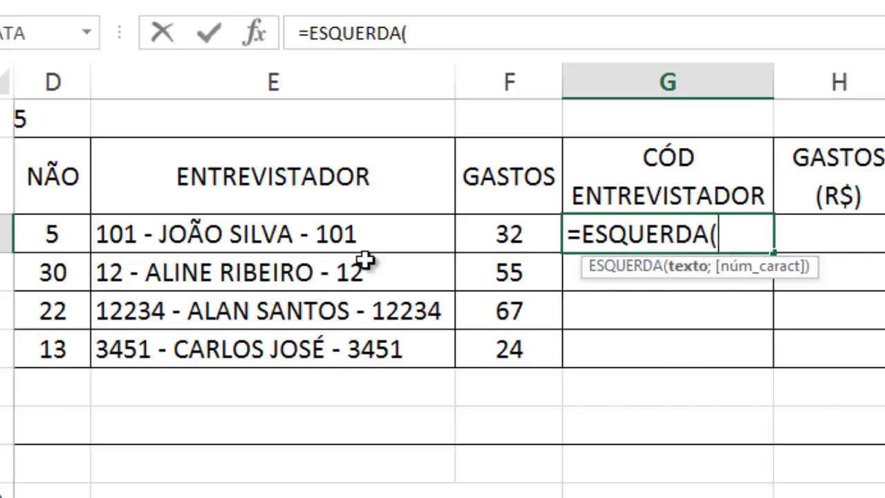
{"action": "left_click", "coordinate": [349, 235]}
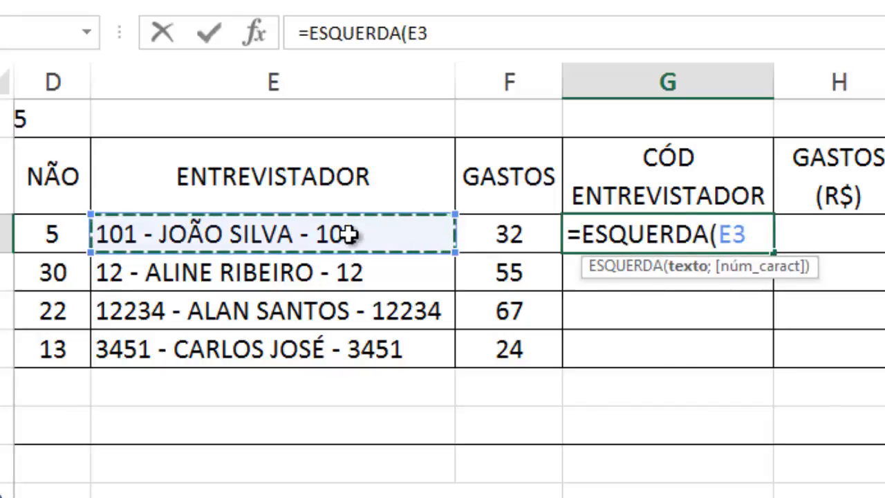
{"action": "type", "text": ";"}
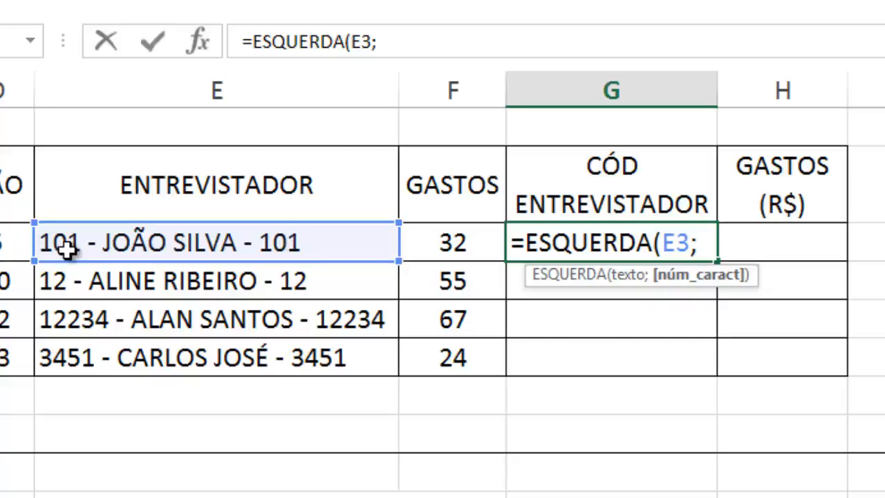
{"action": "type", "text": "3"}
{"action": "key", "text": "Return"}
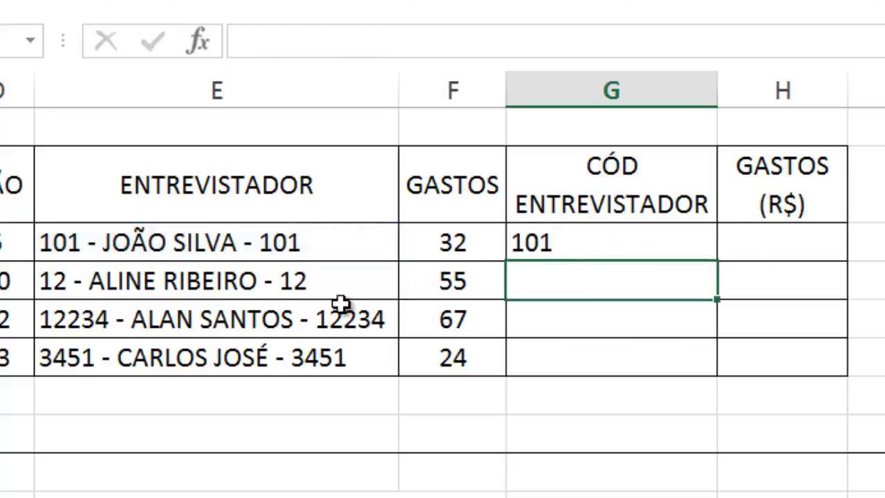
Try filling the G3 formula down to G6, and undo the fill.
{"action": "left_click", "coordinate": [664, 255]}
{"action": "left_click_drag", "start_coordinate": [700, 260], "coordinate": [704, 376]}
{"action": "left_click", "coordinate": [682, 243]}
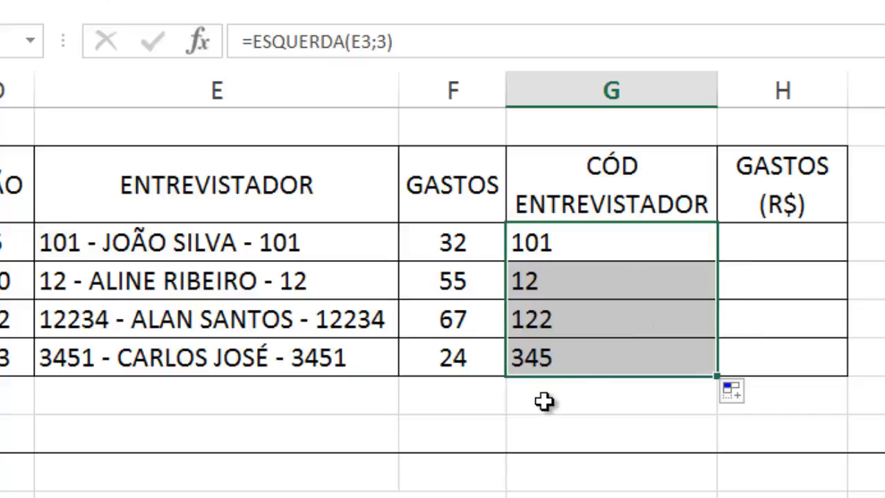
{"action": "key", "text": "ctrl+z"}
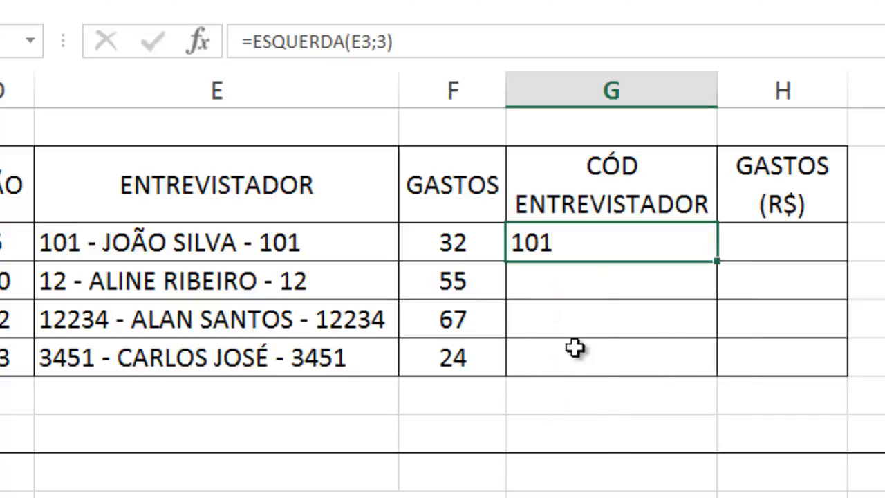
Replace the fixed character count 3 in the G3 ESQUERDA formula with a nested PROCURAR function.
{"action": "double_click", "coordinate": [591, 243]}
{"action": "left_click_drag", "start_coordinate": [698, 246], "coordinate": [721, 246]}
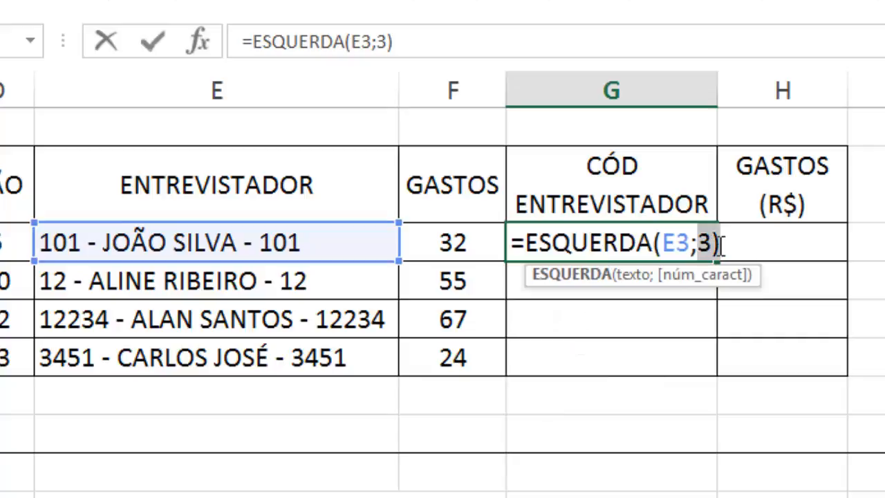
{"action": "key", "text": "Delete"}
{"action": "type", "text": "pro"}
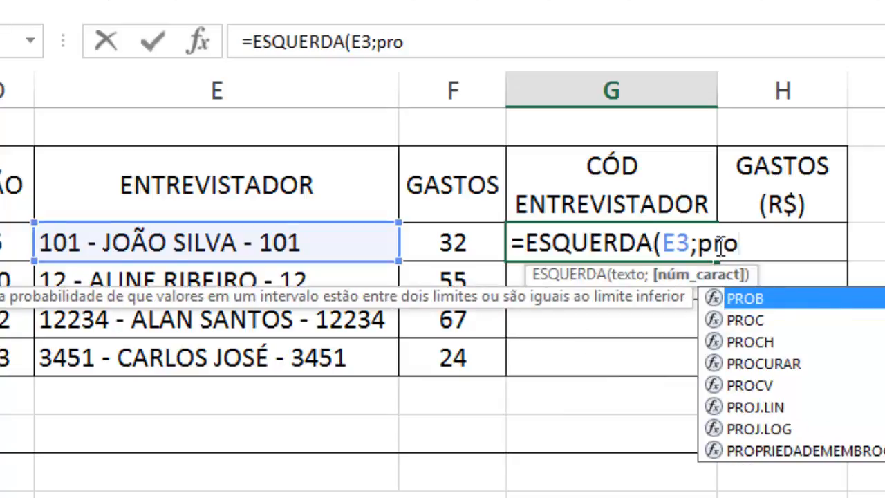
{"action": "key", "text": "Down"}
{"action": "key", "text": "Down"}
{"action": "key", "text": "Down"}
{"action": "key", "text": "Tab"}
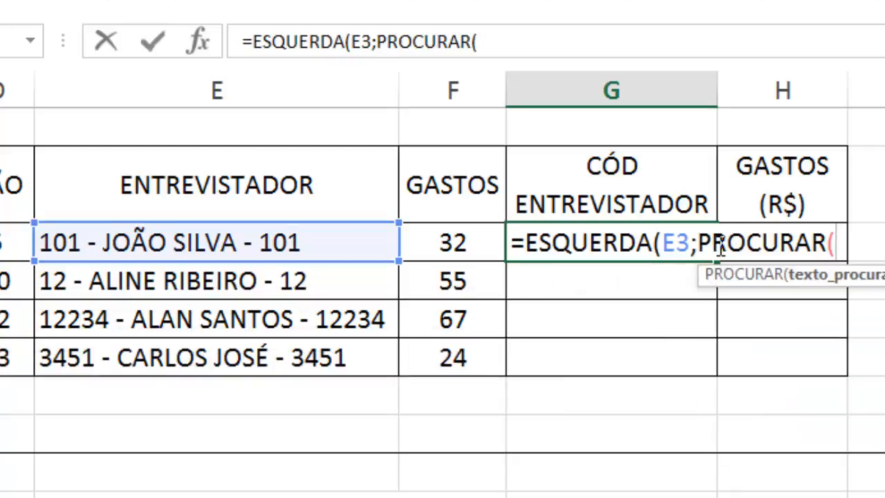
Complete the G3 formula as =ESQUERDA(E3;PROCURAR(" ";E3;1)) to extract the characters up to the first space.
{"action": "type", "text": "\""}
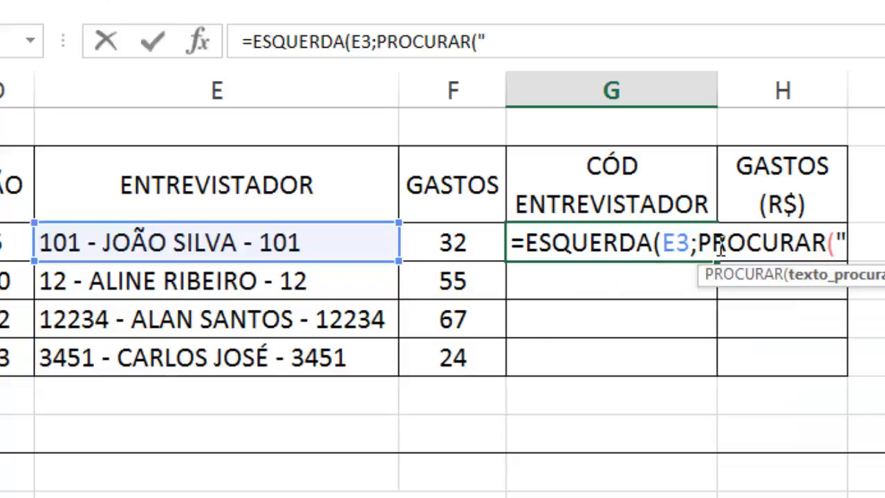
{"action": "type", "text": " \""}
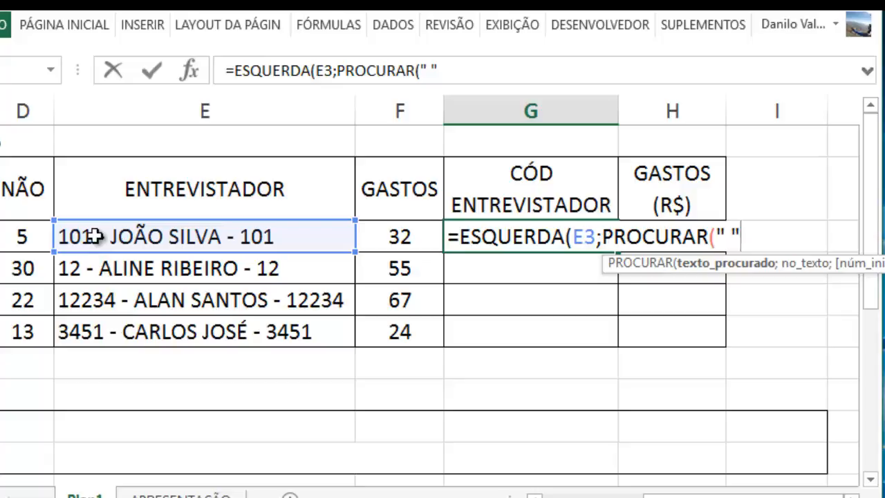
{"action": "type", "text": ";"}
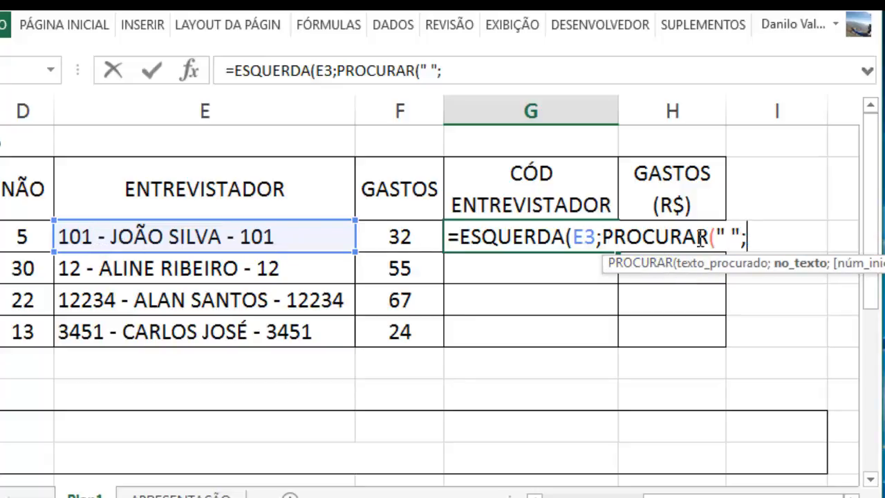
{"action": "left_click", "coordinate": [162, 235]}
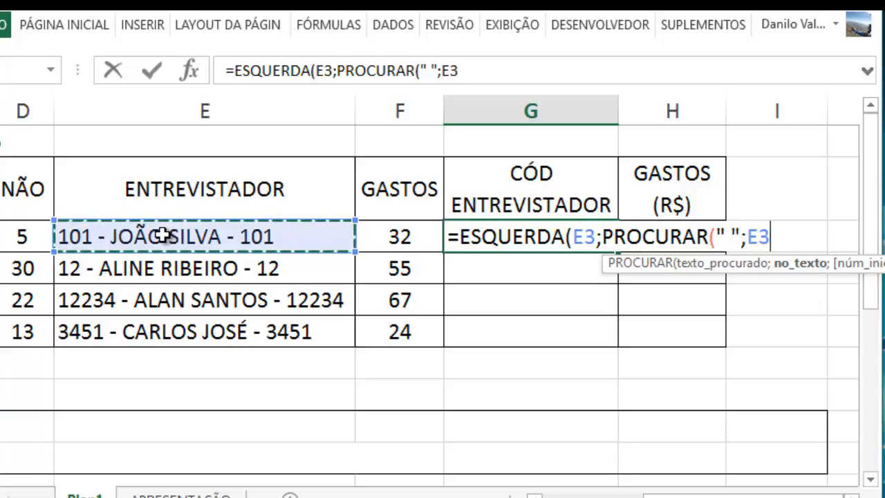
{"action": "type", "text": ";"}
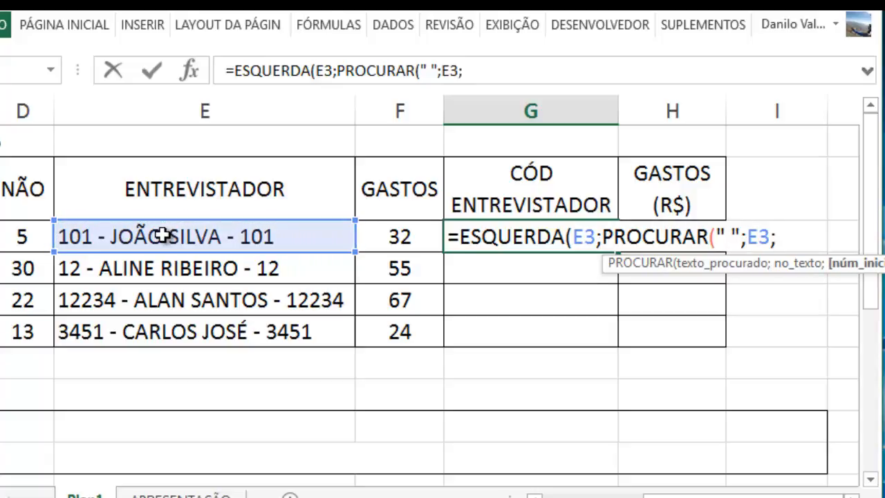
{"action": "type", "text": "1"}
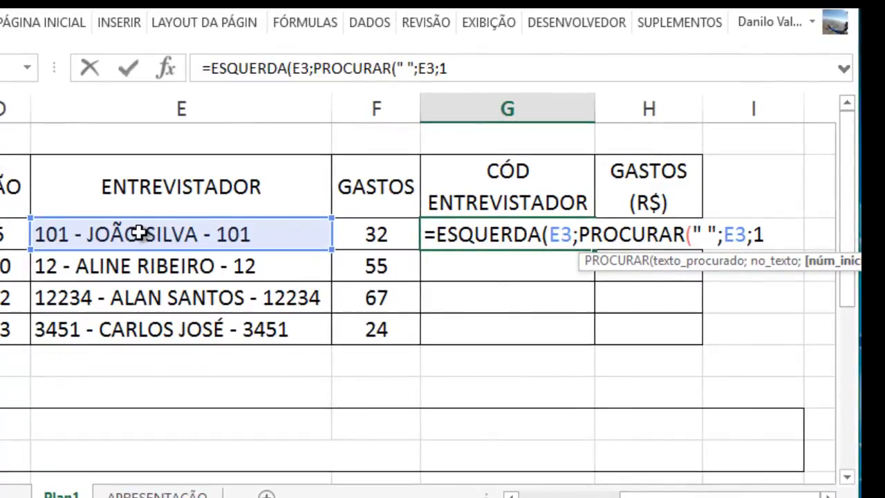
{"action": "type", "text": "))"}
{"action": "key", "text": "Return"}
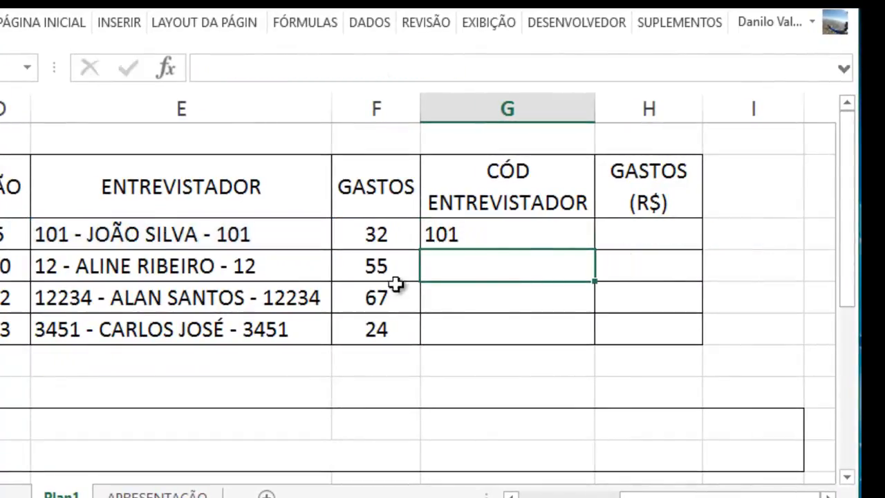
Fill the G3 formula down to G6 and inspect the copied formula in G5.
{"action": "left_click", "coordinate": [589, 238]}
{"action": "left_click_drag", "start_coordinate": [594, 251], "coordinate": [593, 342]}
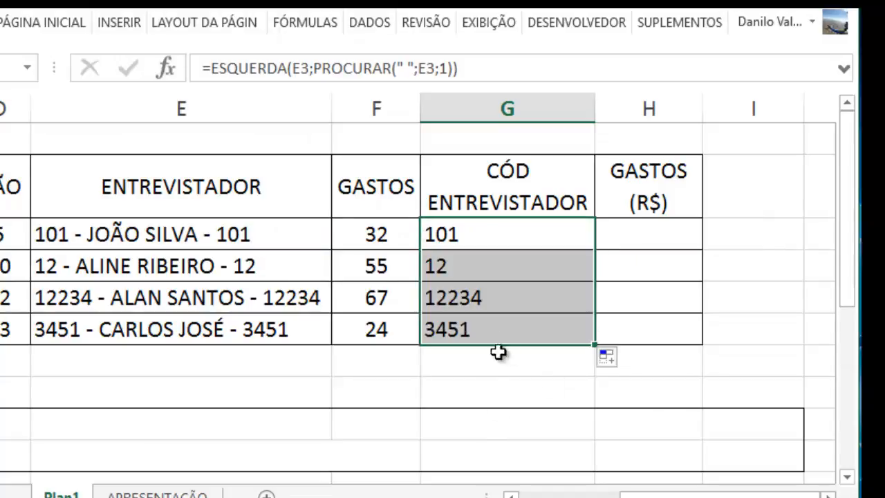
{"action": "left_click", "coordinate": [509, 298]}
{"action": "double_click", "coordinate": [509, 298]}
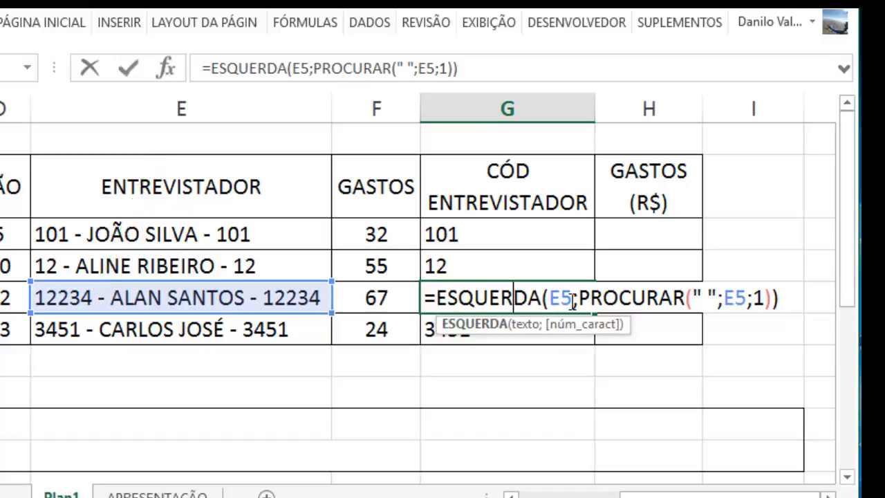
{"action": "key", "text": "Return"}
Copy the CÓD ENTREVISTADOR results in G3:G6 and paste them in place as values only.
{"action": "left_click_drag", "start_coordinate": [525, 235], "coordinate": [522, 331]}
{"action": "right_click", "coordinate": [522, 339]}
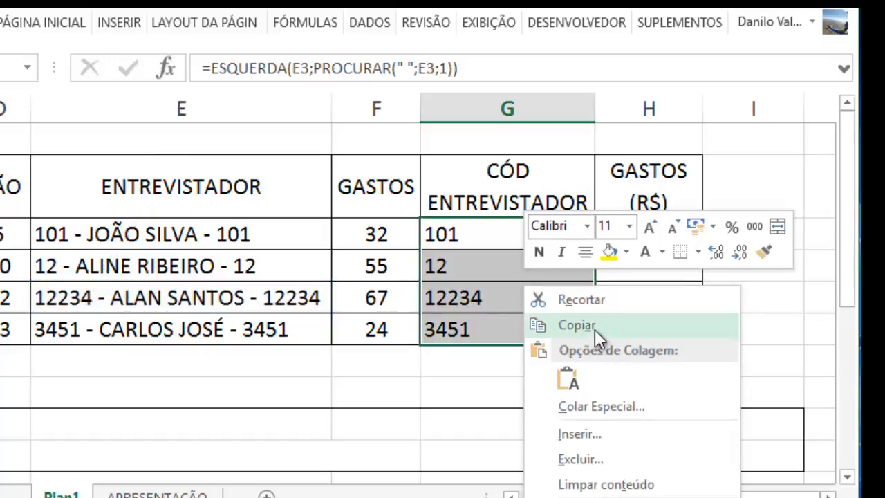
{"action": "left_click", "coordinate": [598, 325]}
{"action": "right_click", "coordinate": [488, 268]}
{"action": "left_click", "coordinate": [545, 365]}
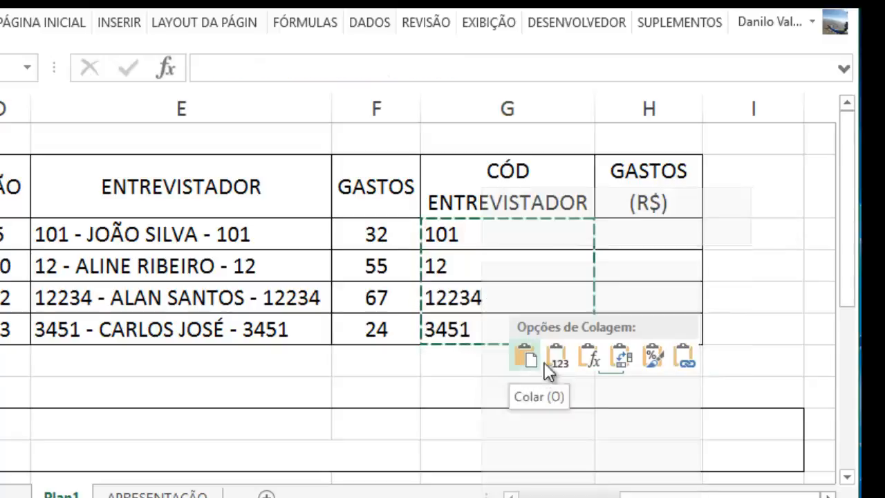
Convert the text codes in G3:G6 into numbers and clear the copy selection.
{"action": "left_click", "coordinate": [408, 231]}
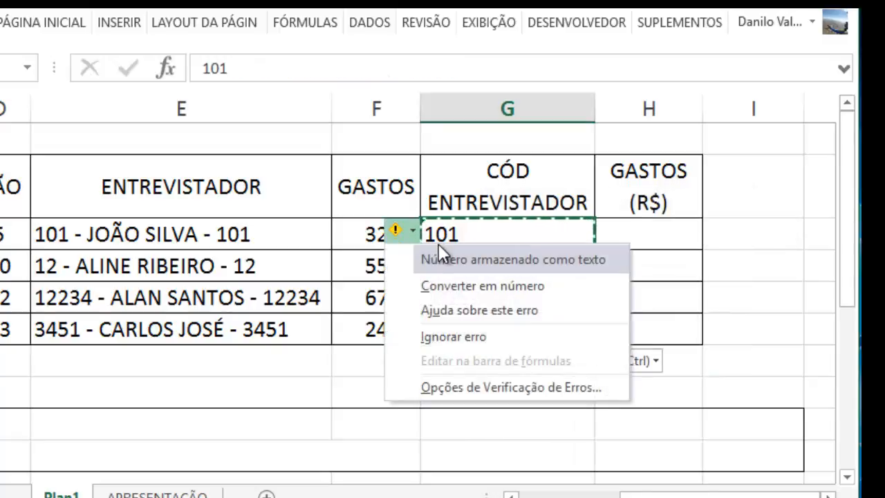
{"action": "left_click", "coordinate": [527, 289]}
{"action": "left_click", "coordinate": [510, 354]}
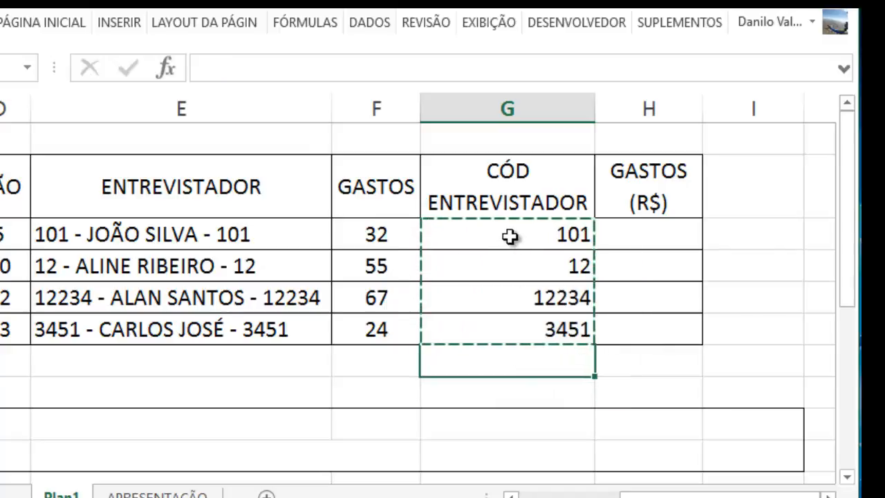
{"action": "left_click", "coordinate": [509, 237]}
{"action": "key", "text": "Escape"}
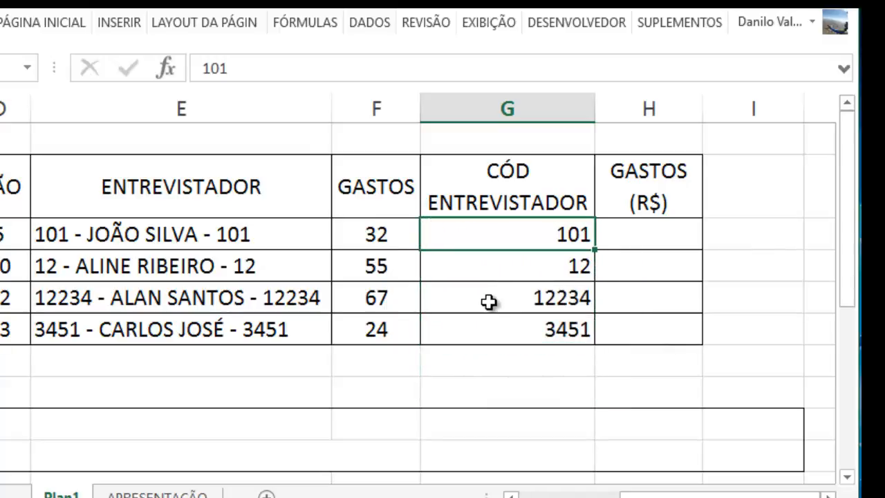
Enter =MOEDA(F3;2) in H3 to show the expense as currency with two decimals.
{"action": "left_click", "coordinate": [632, 234]}
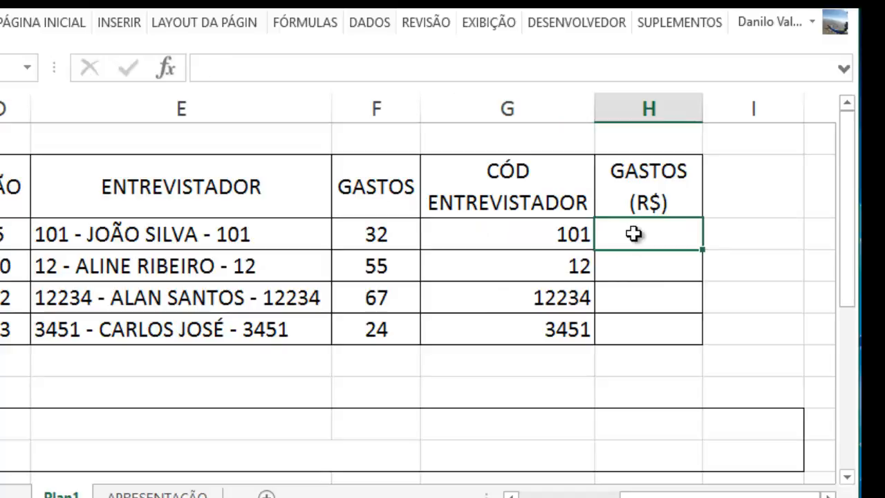
{"action": "type", "text": "=mode"}
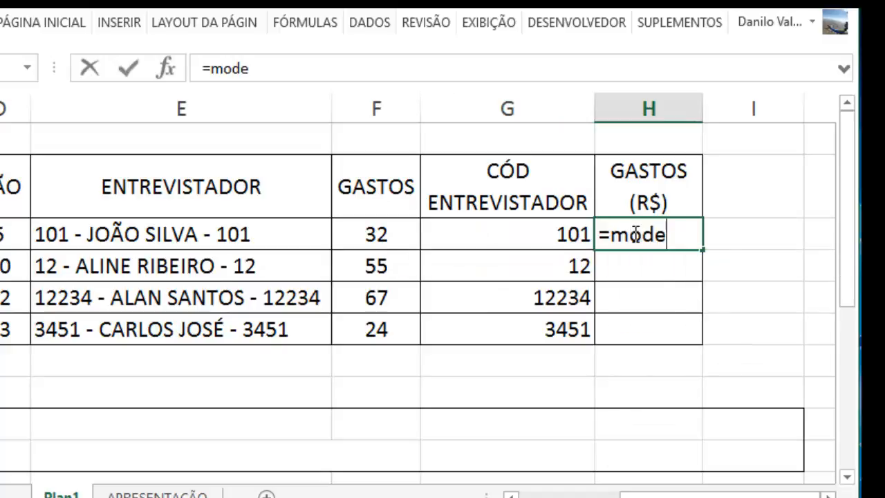
{"action": "key", "text": "BackSpace"}
{"action": "key", "text": "BackSpace"}
{"action": "type", "text": "ed"}
{"action": "key", "text": "Tab"}
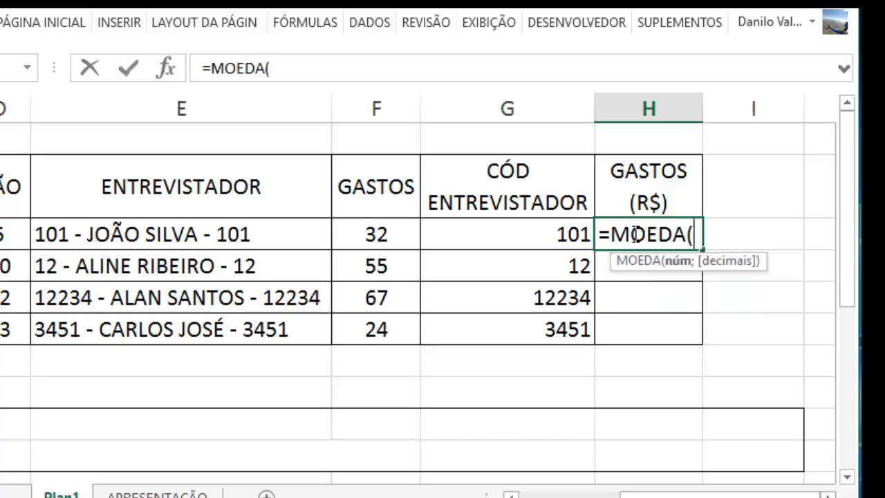
{"action": "left_click", "coordinate": [361, 231]}
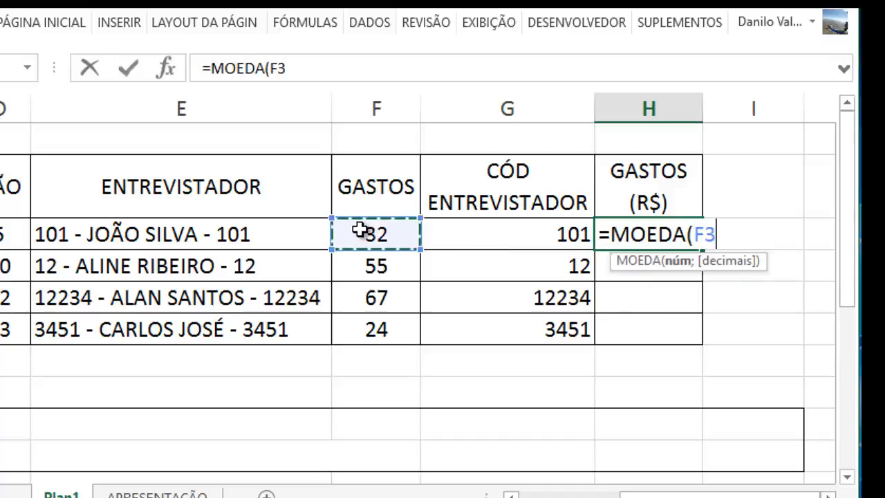
{"action": "type", "text": ";"}
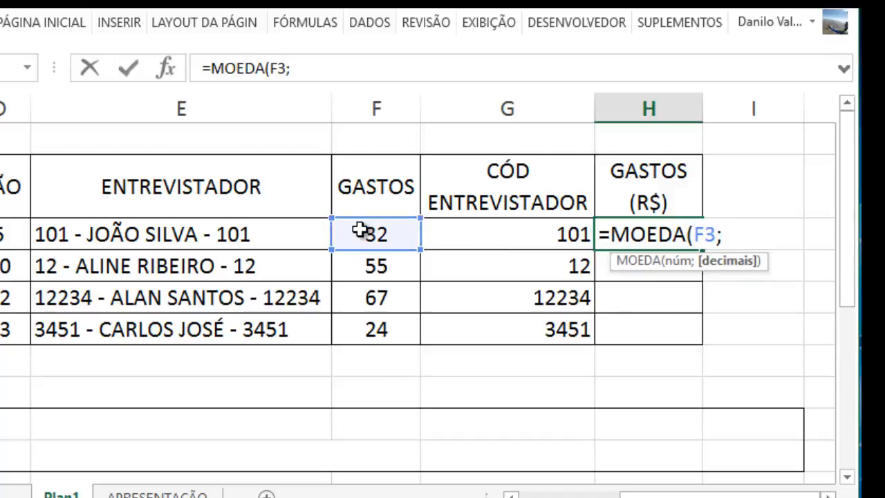
{"action": "type", "text": "2)"}
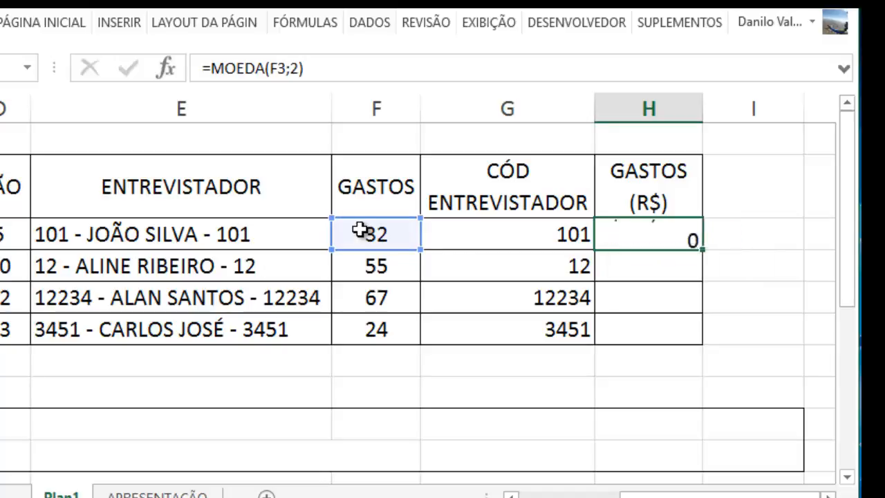
{"action": "key", "text": "Return"}
Change the decimals argument of the H3 MOEDA formula to 3 and fill it down to H6.
{"action": "left_click", "coordinate": [652, 244]}
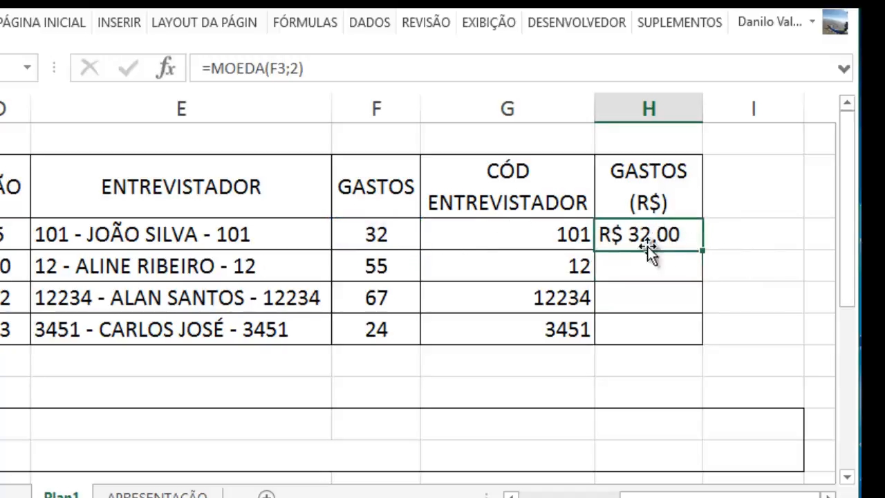
{"action": "left_click", "coordinate": [43, 22]}
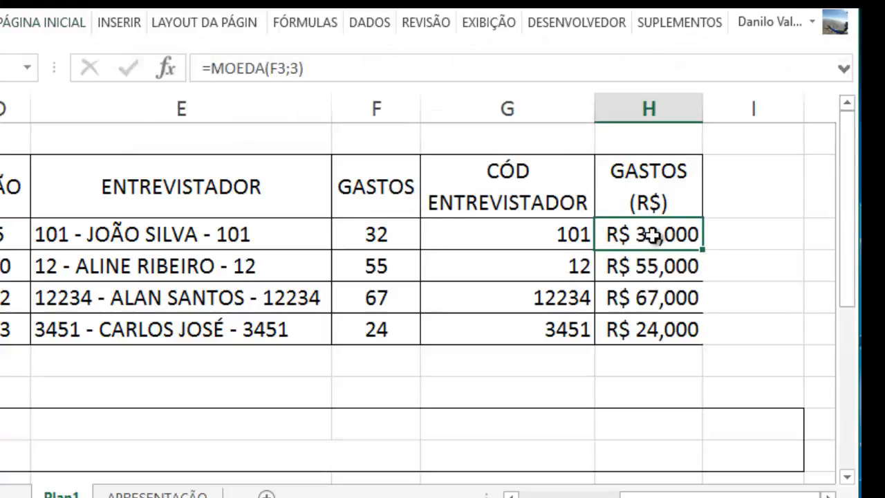
Copy the GASTOS (R$) results in H3:H6 and paste them in place as values only.
{"action": "left_click_drag", "start_coordinate": [652, 235], "coordinate": [652, 336]}
{"action": "right_click", "coordinate": [653, 335]}
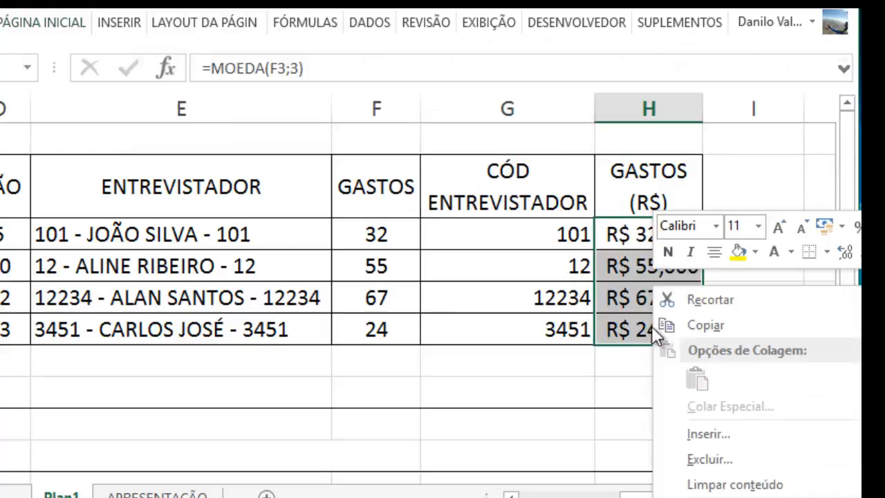
{"action": "left_click", "coordinate": [705, 325]}
{"action": "right_click", "coordinate": [629, 294]}
{"action": "left_click", "coordinate": [700, 339]}
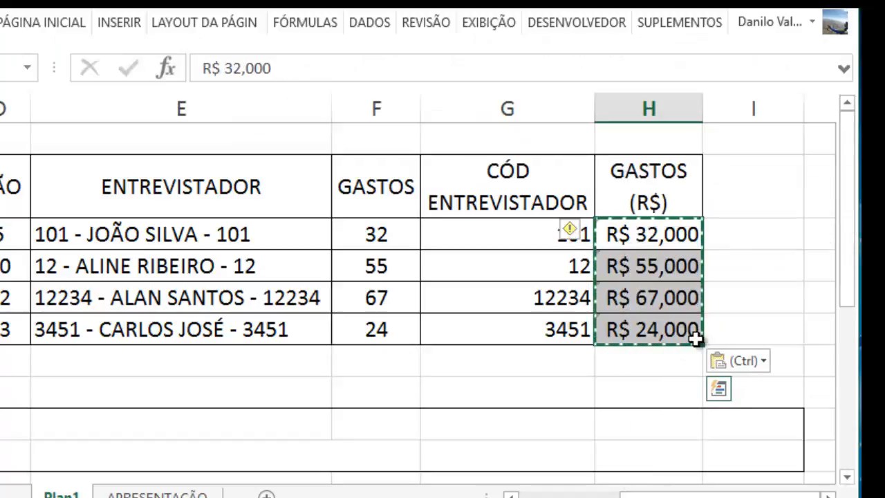
Convert the text amounts in H3:H6 into numbers.
{"action": "left_click", "coordinate": [586, 231]}
{"action": "left_click", "coordinate": [646, 286]}
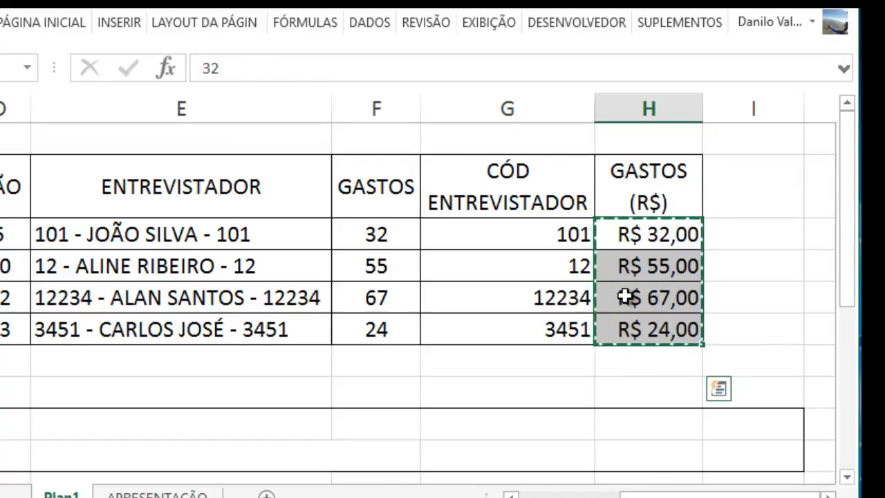
{"action": "left_click", "coordinate": [652, 382]}
Enter a SOMA formula over C3:C6 in the SIM row of the TOTAL ENQUETE table.
{"action": "key", "text": "Left"}
{"action": "key", "text": "Left"}
{"action": "key", "text": "Left"}
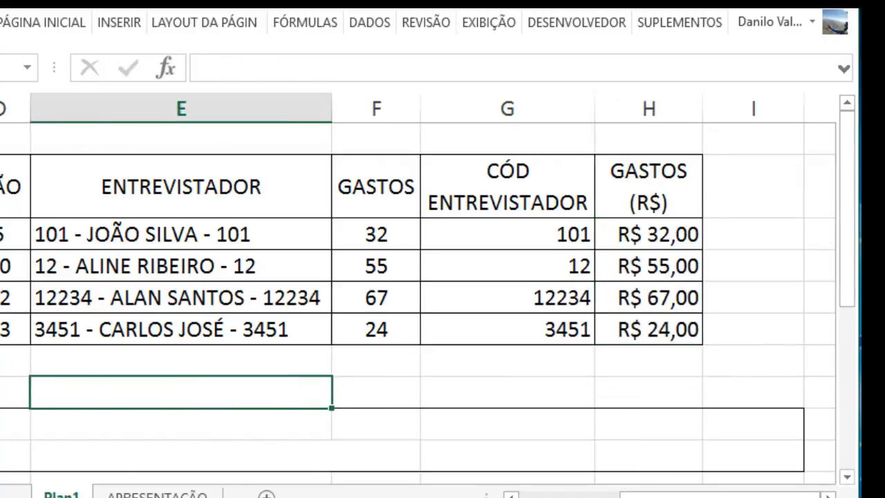
{"action": "left_click", "coordinate": [555, 496]}
{"action": "left_click", "coordinate": [555, 497]}
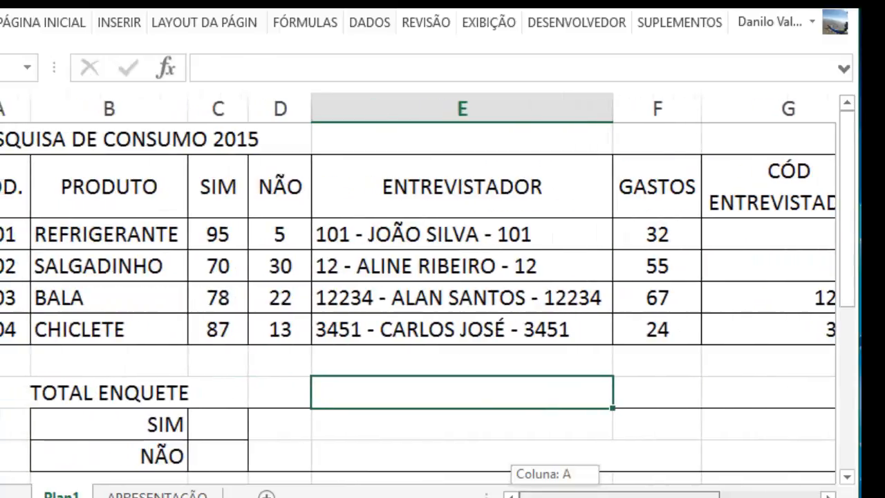
{"action": "left_click", "coordinate": [241, 422]}
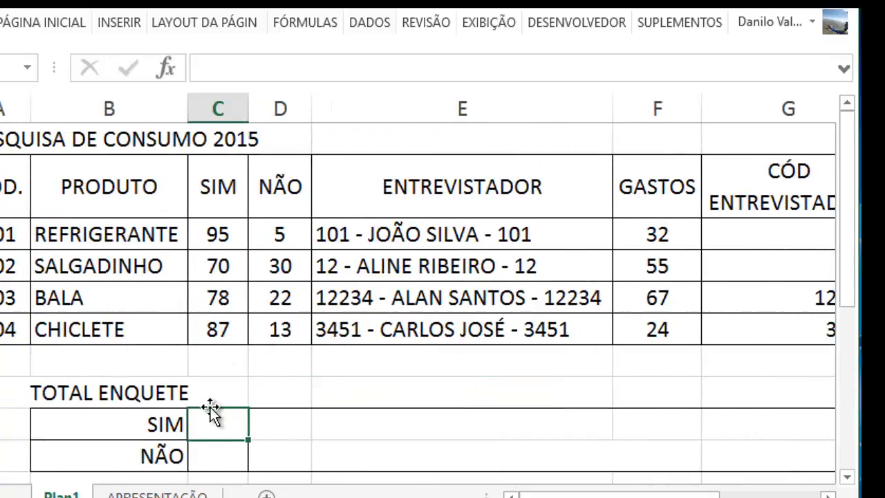
{"action": "type", "text": "="}
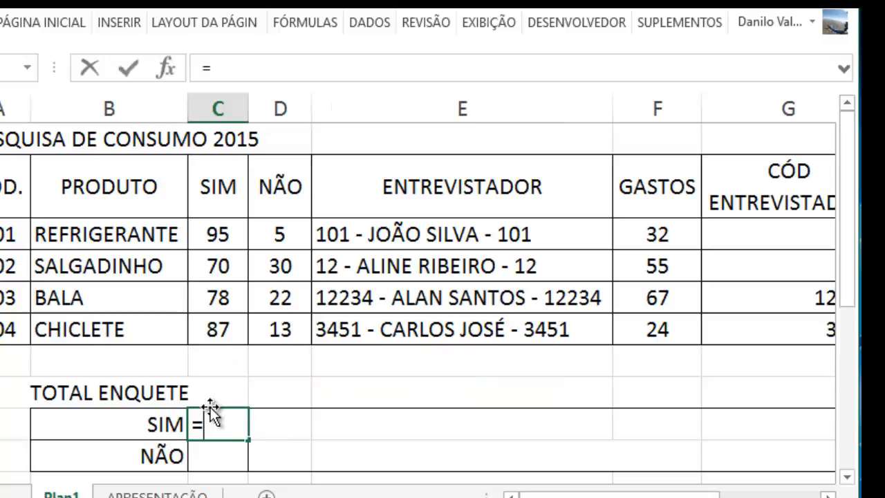
{"action": "type", "text": "soma("}
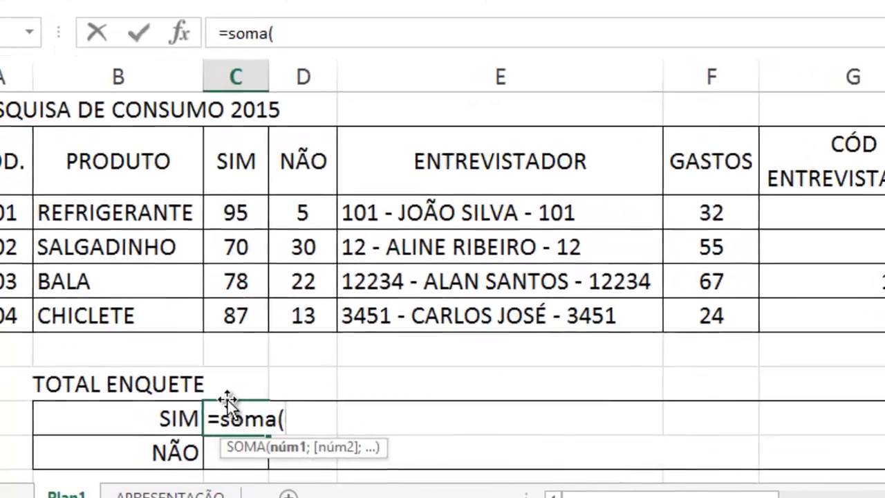
{"action": "left_click_drag", "start_coordinate": [213, 226], "coordinate": [246, 320]}
{"action": "key", "text": "Return"}
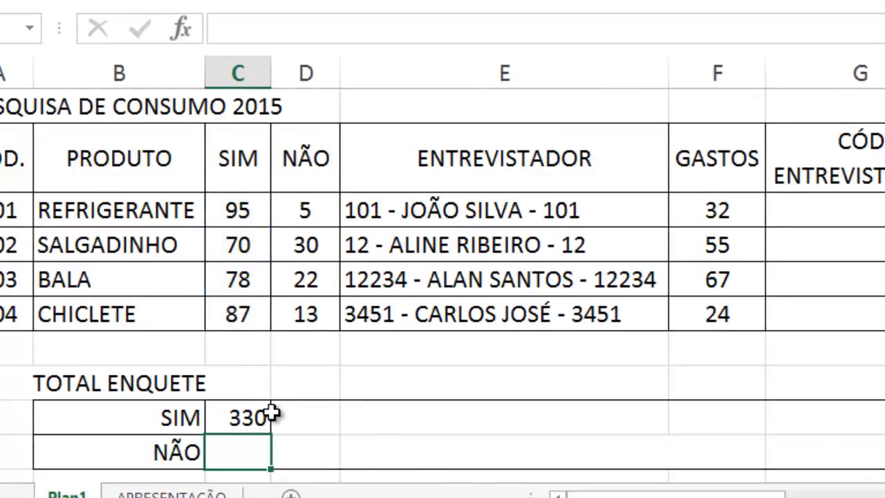
Enter a SOMA formula over D3:D6 in the NÃO row of the TOTAL ENQUETE table.
{"action": "type", "text": "="}
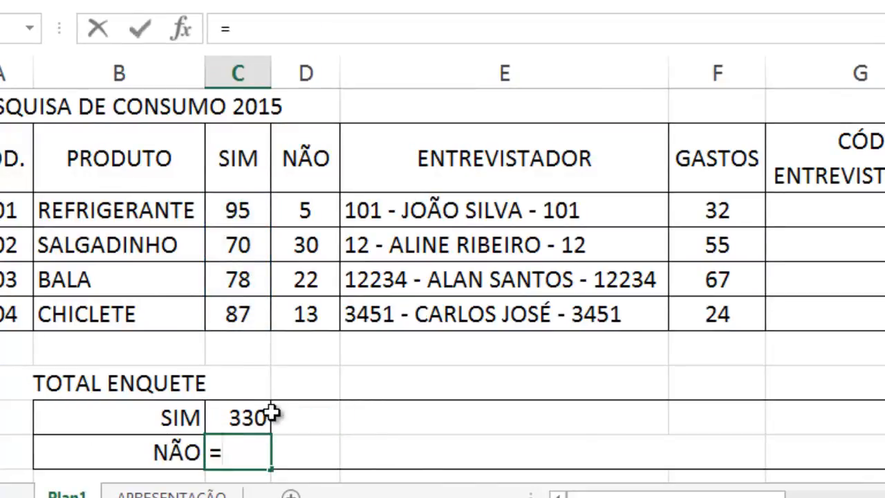
{"action": "type", "text": "soma("}
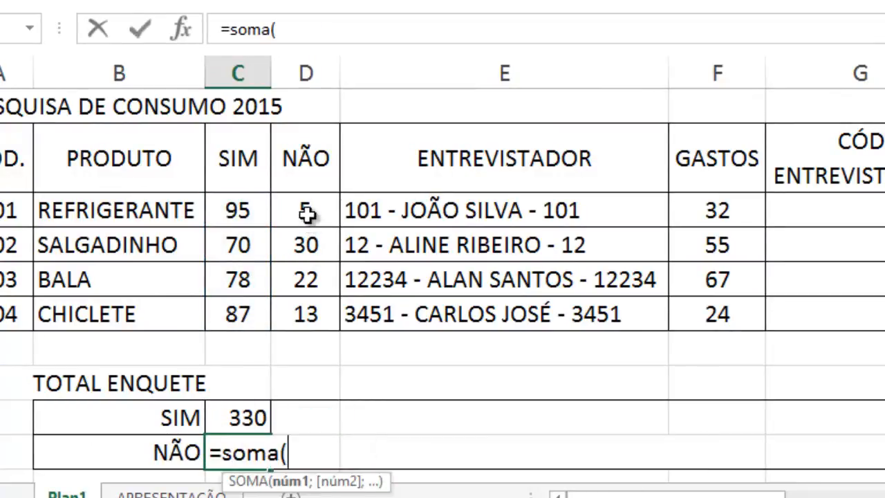
{"action": "left_click_drag", "start_coordinate": [306, 215], "coordinate": [316, 302]}
{"action": "key", "text": "Return"}
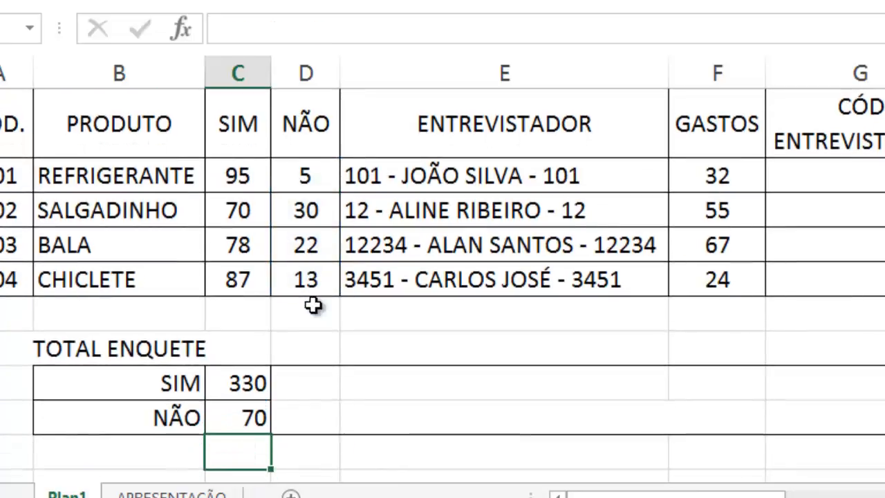
{"action": "left_click", "coordinate": [289, 389]}
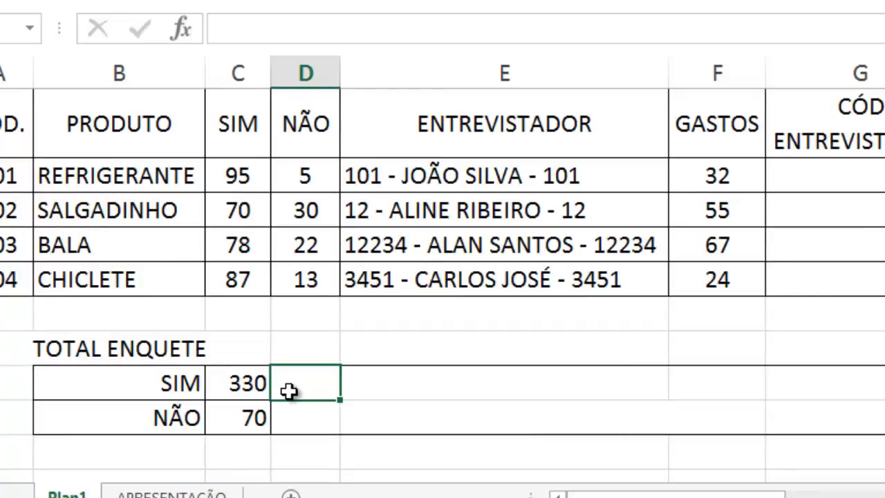
Enter a REPT formula in D9 of the SIM row that repeats "|" as many times as the total in C9.
{"action": "type", "text": "=re"}
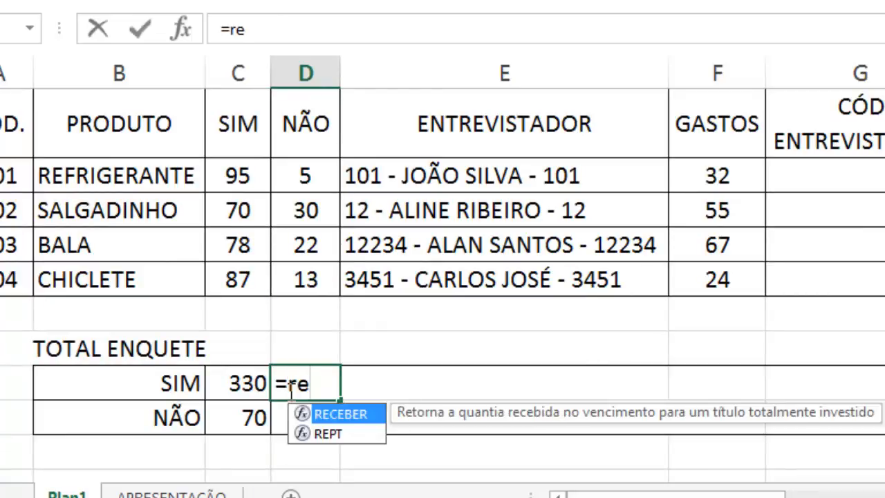
{"action": "key", "text": "Down"}
{"action": "key", "text": "Tab"}
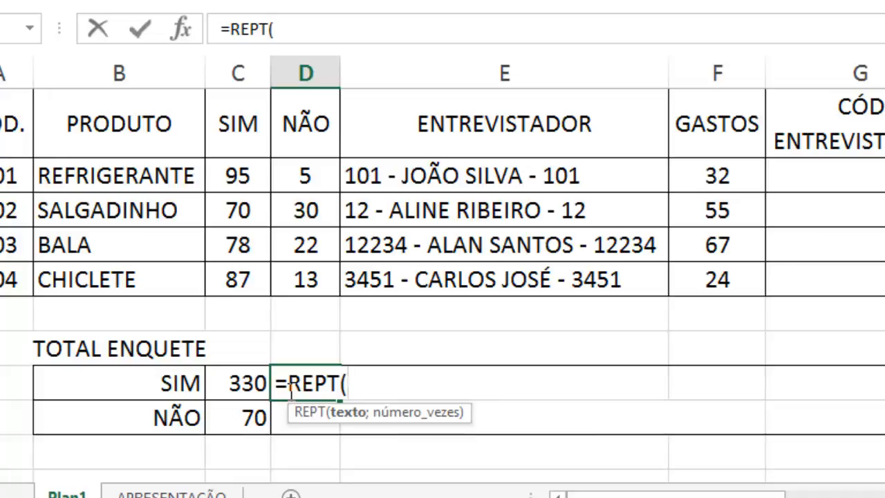
{"action": "type", "text": "\"|\""}
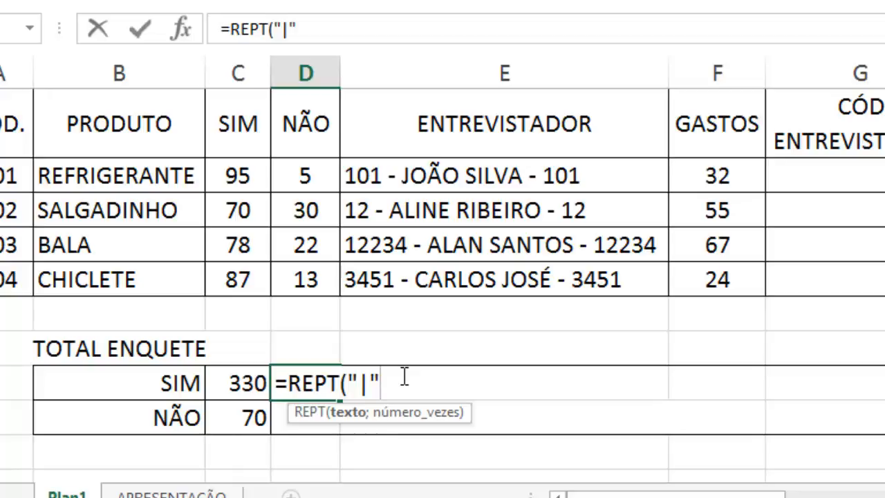
{"action": "type", "text": "pipe"}
{"action": "key", "text": "BackSpace"}
{"action": "key", "text": "BackSpace"}
{"action": "key", "text": "BackSpace"}
{"action": "key", "text": "BackSpace"}
{"action": "type", "text": ";"}
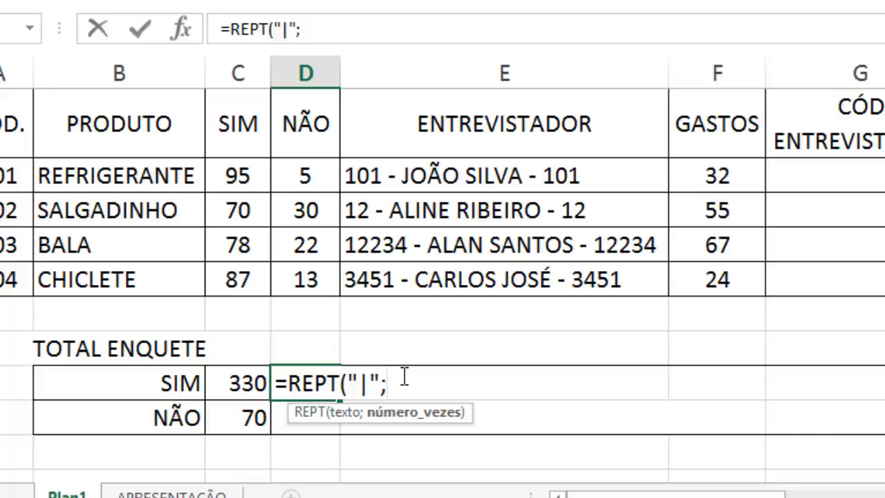
{"action": "left_click", "coordinate": [240, 382]}
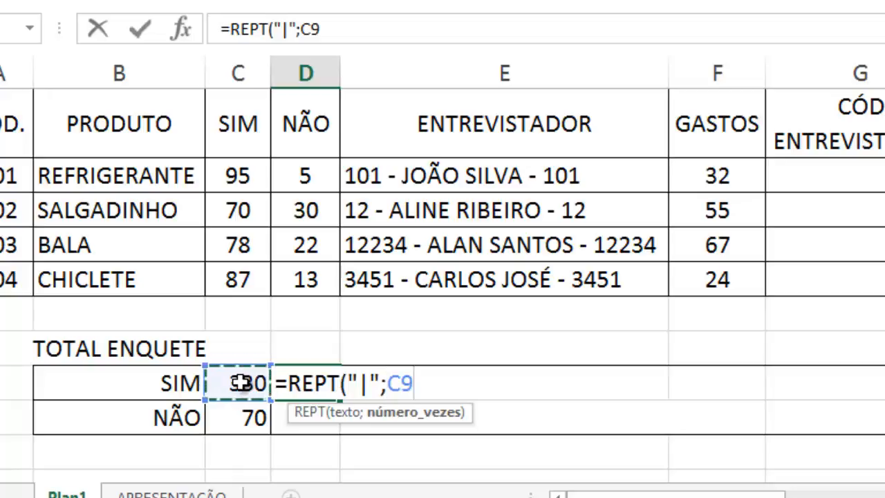
{"action": "key", "text": "Return"}
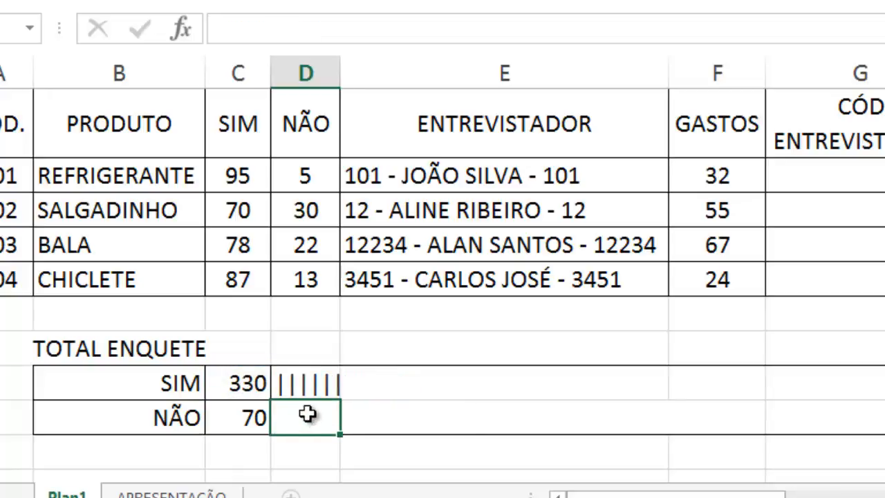
Copy the REPT formula from D9 down to D10 in the NÃO row and check its reference.
{"action": "left_click", "coordinate": [320, 382]}
{"action": "left_click_drag", "start_coordinate": [341, 399], "coordinate": [312, 420]}
{"action": "double_click", "coordinate": [312, 420]}
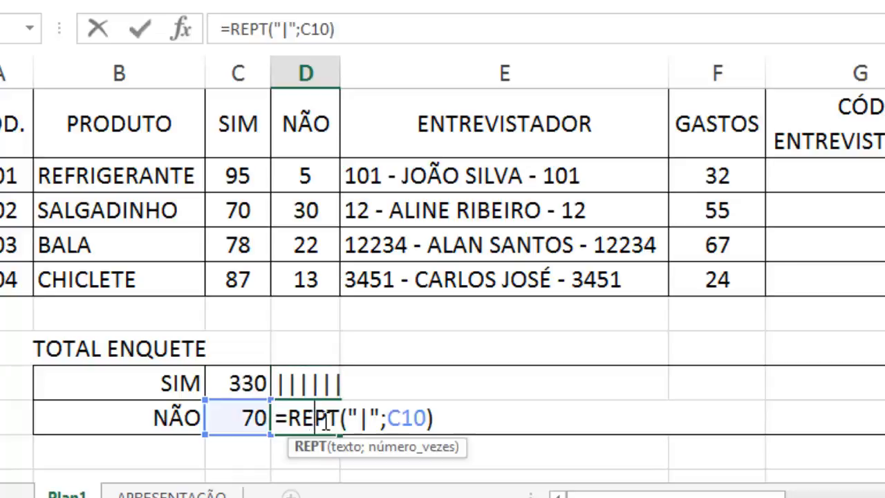
{"action": "left_click", "coordinate": [243, 410]}
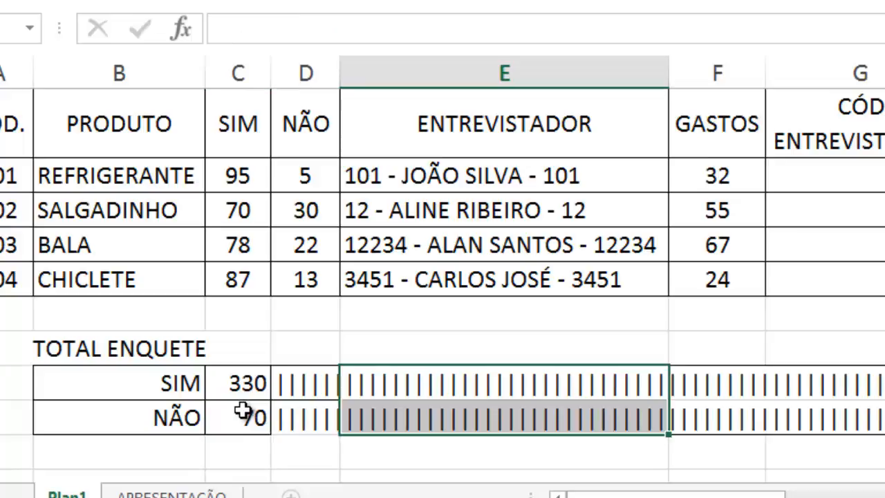
Shorten the SIM bar by changing the repeat count in D9's REPT formula to C9/10.
{"action": "scroll", "coordinate": [411, 446], "scroll_direction": "down", "scroll_amount": 4}
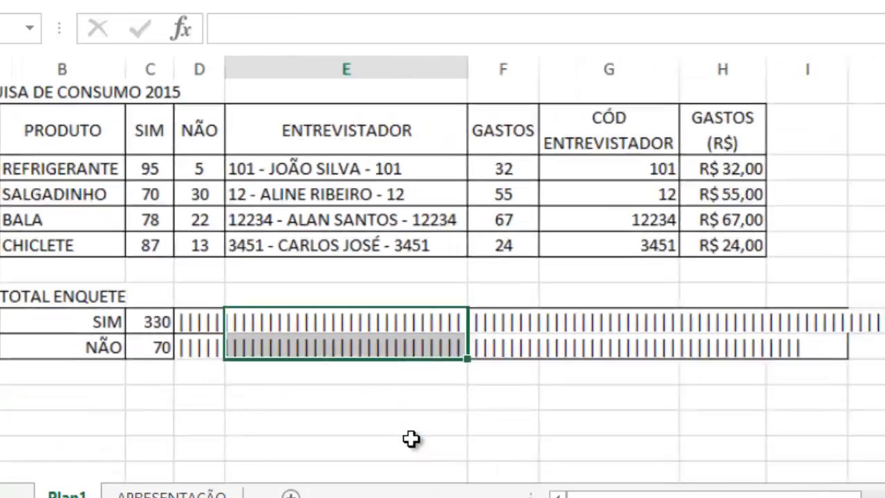
{"action": "scroll", "coordinate": [410, 439], "scroll_direction": "down", "scroll_amount": 5}
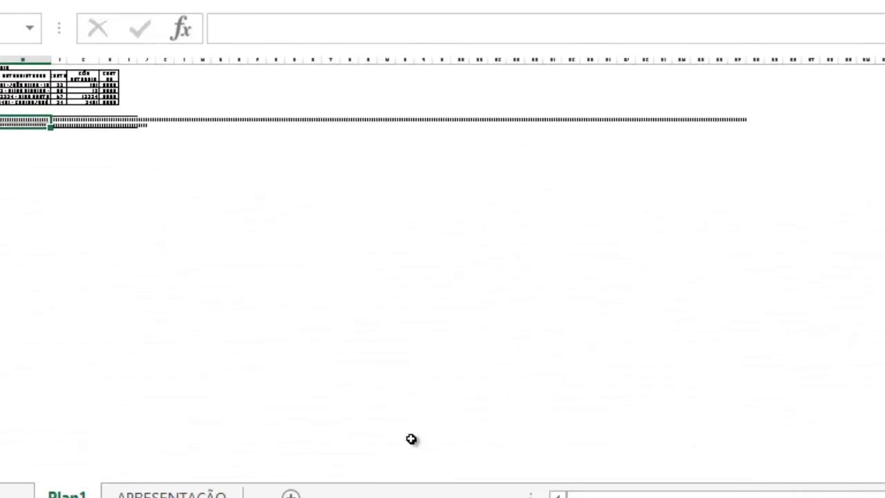
{"action": "scroll", "coordinate": [369, 375], "scroll_direction": "up", "scroll_amount": 10}
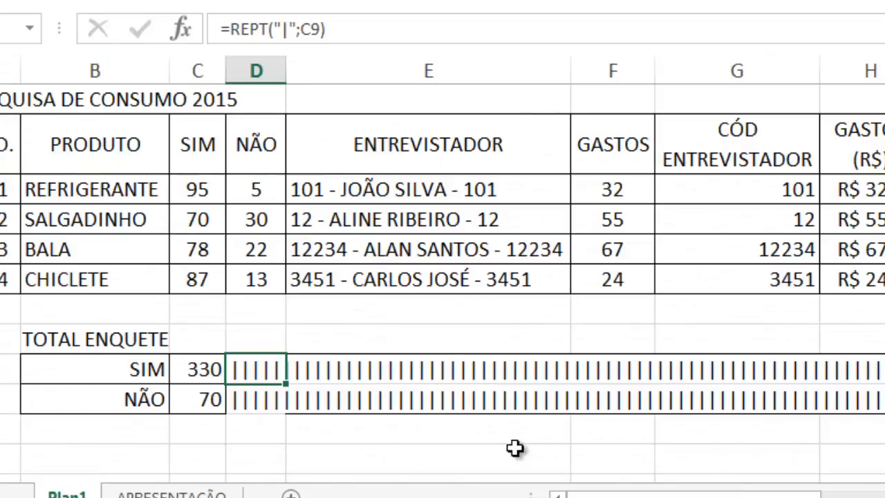
{"action": "left_click", "coordinate": [315, 368]}
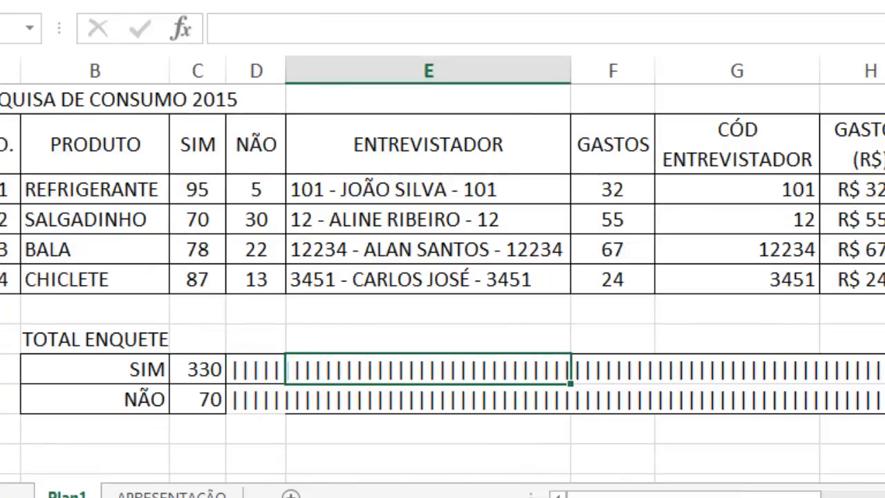
{"action": "scroll", "coordinate": [443, 270], "scroll_direction": "down", "scroll_amount": 5}
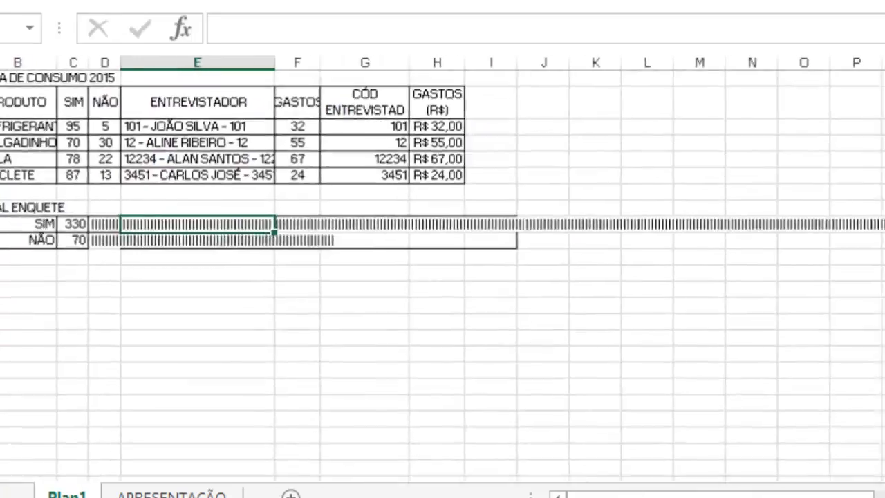
{"action": "scroll", "coordinate": [361, 385], "scroll_direction": "up", "scroll_amount": 4}
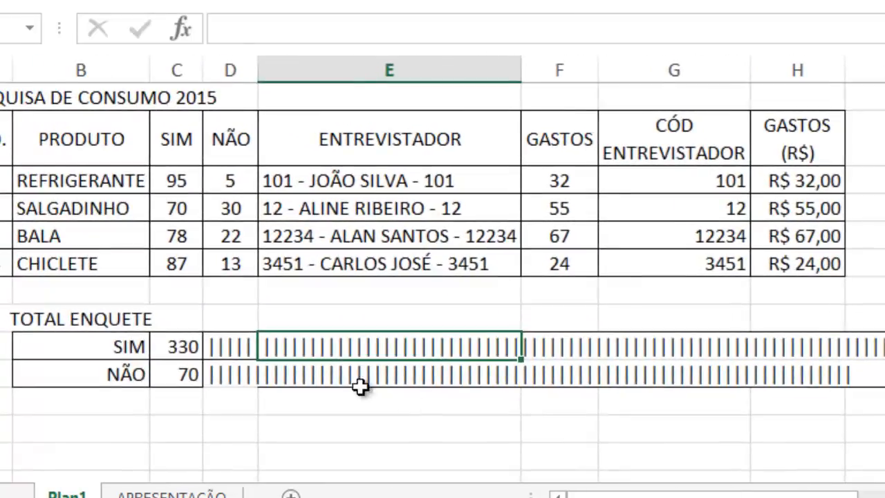
{"action": "left_click", "coordinate": [218, 343]}
{"action": "double_click", "coordinate": [218, 344]}
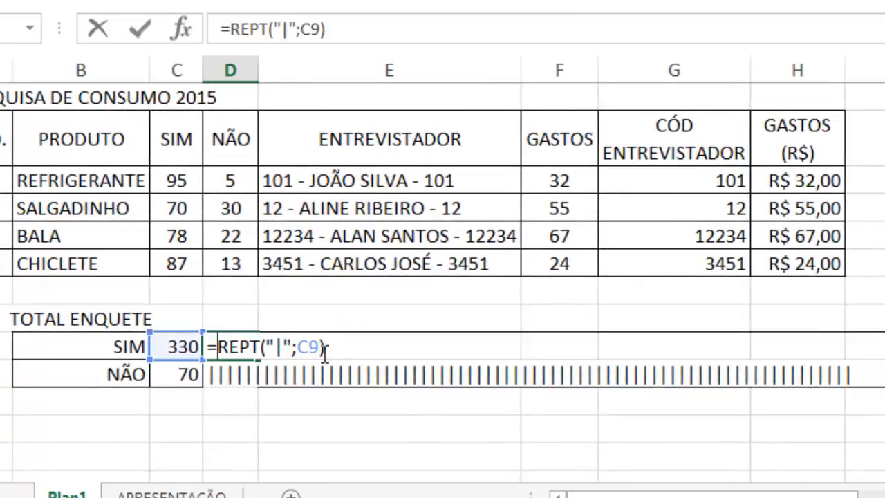
{"action": "left_click", "coordinate": [322, 347]}
{"action": "type", "text": "/10"}
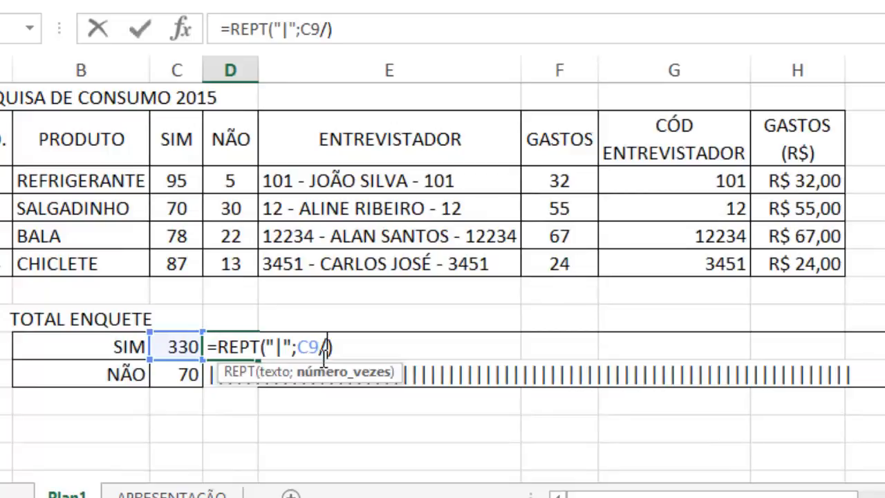
{"action": "key", "text": "Return"}
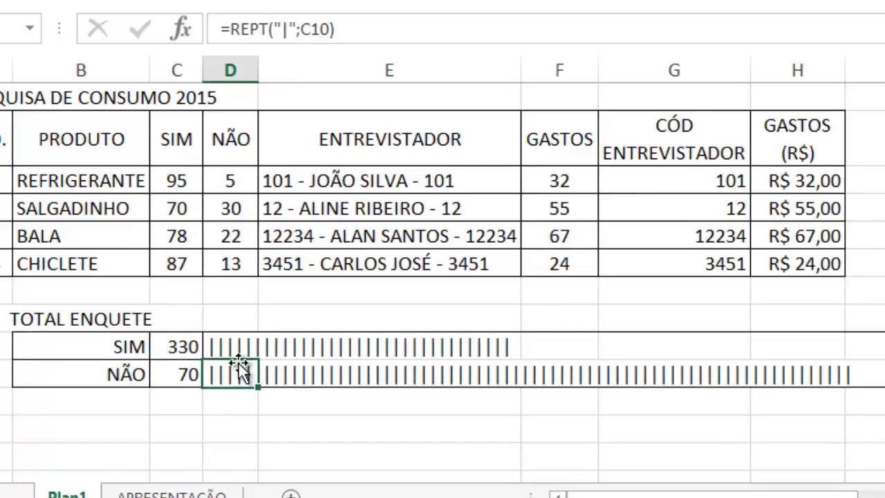
Change the repeat count in D10's REPT formula to C10/10 and compare the two bar formulas.
{"action": "double_click", "coordinate": [239, 366]}
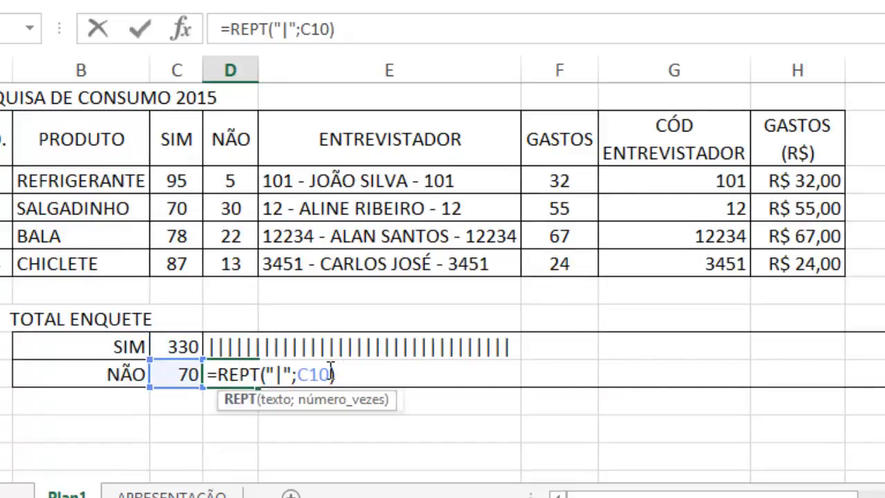
{"action": "left_click", "coordinate": [330, 373]}
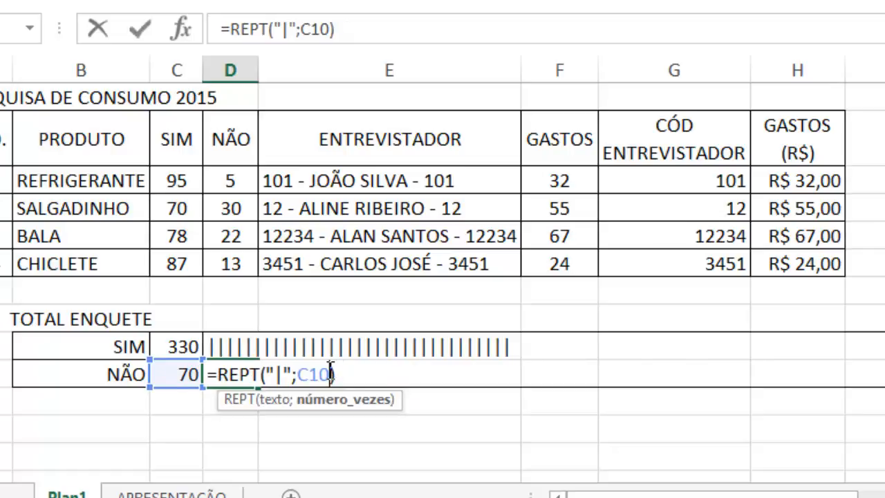
{"action": "type", "text": "/10"}
{"action": "key", "text": "Return"}
{"action": "left_click", "coordinate": [109, 381]}
{"action": "left_click", "coordinate": [232, 349]}
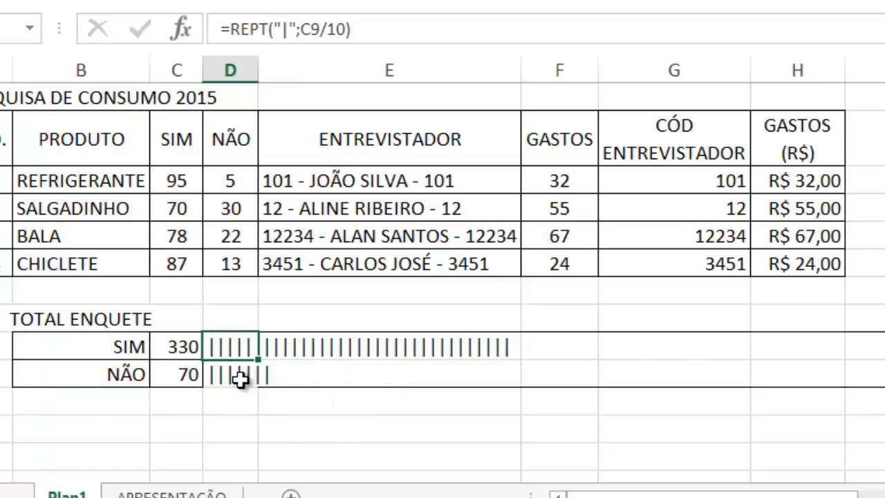
{"action": "left_click", "coordinate": [239, 379]}
{"action": "left_click", "coordinate": [271, 423]}
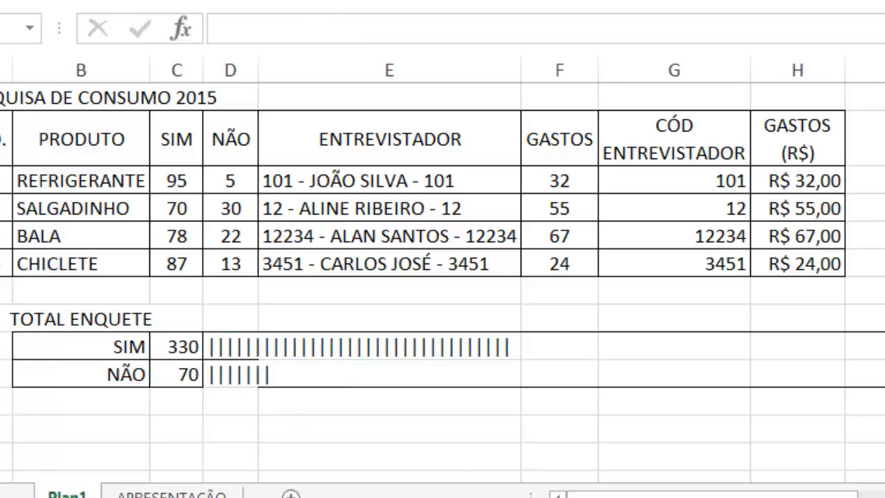
Enter an EXATO formula in E12 comparing the SIM label in B9 with cell B12.
{"action": "left_click", "coordinate": [347, 423]}
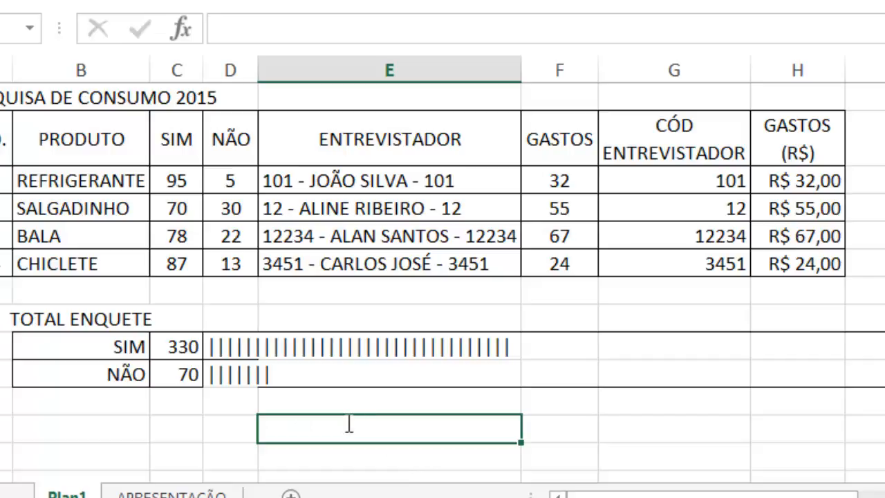
{"action": "type", "text": "=ex"}
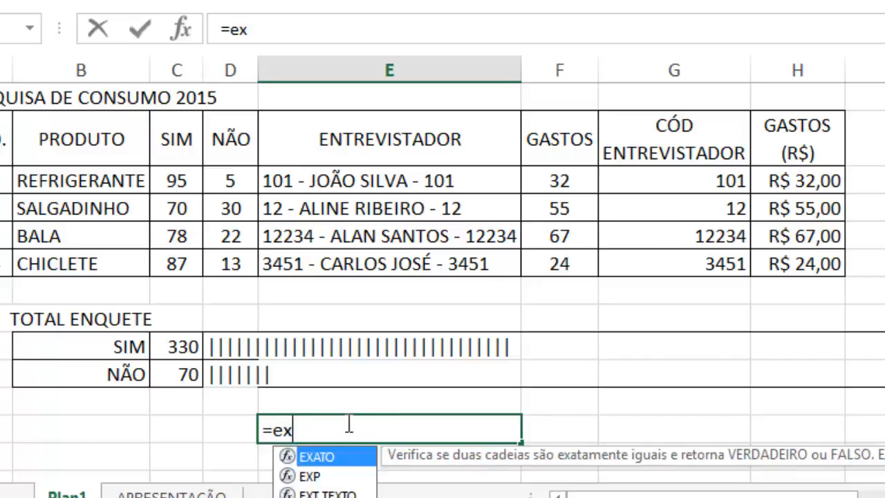
{"action": "key", "text": "Tab"}
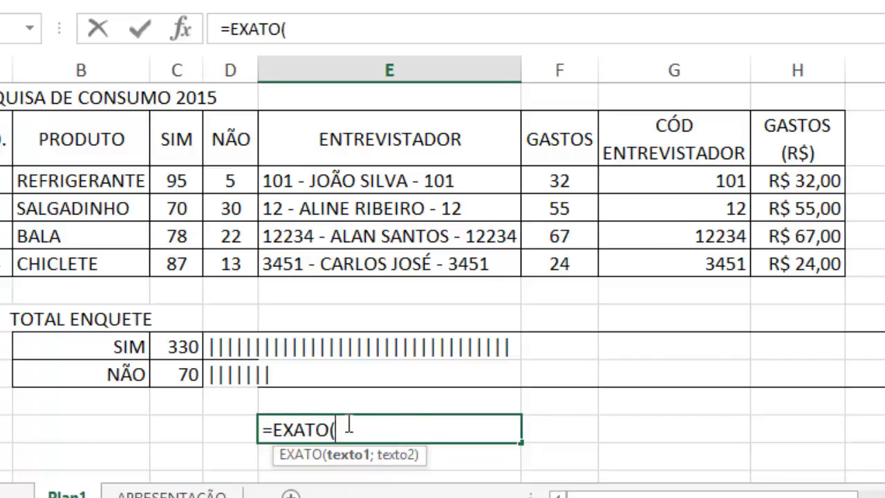
{"action": "left_click", "coordinate": [113, 350]}
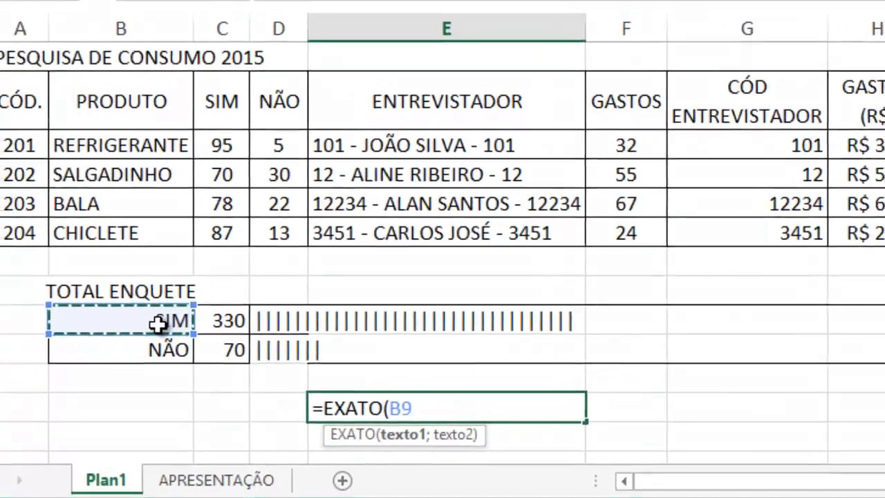
{"action": "type", "text": ";"}
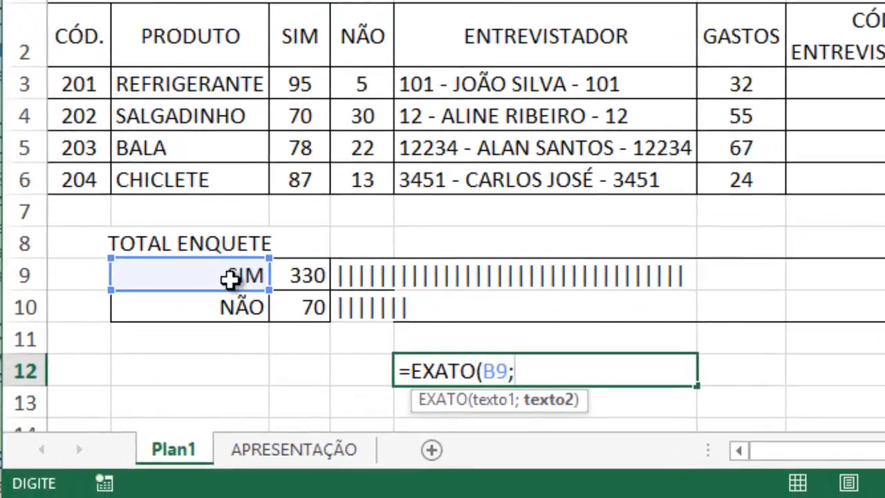
{"action": "left_click", "coordinate": [237, 367]}
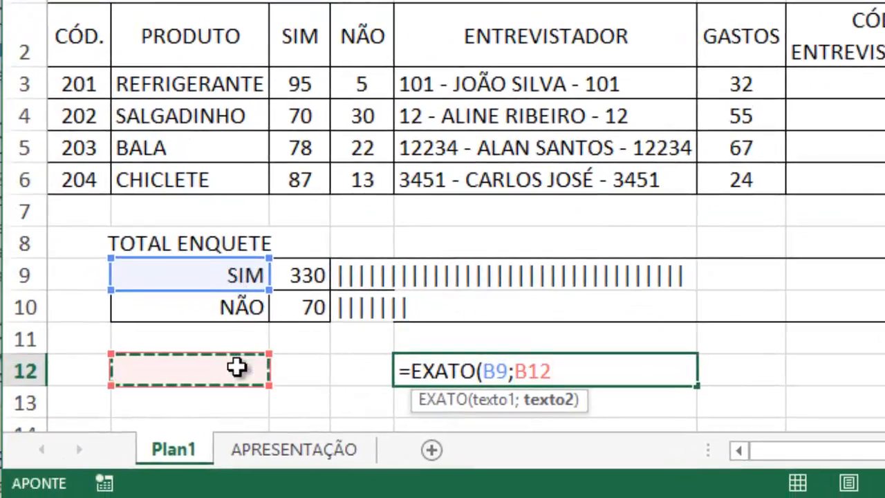
{"action": "key", "text": "Return"}
Test the EXATO comparison by entering "não", "SIM" and "sim" in turn in B12.
{"action": "left_click", "coordinate": [237, 367]}
{"action": "type", "text": "não"}
{"action": "double_click", "coordinate": [500, 385]}
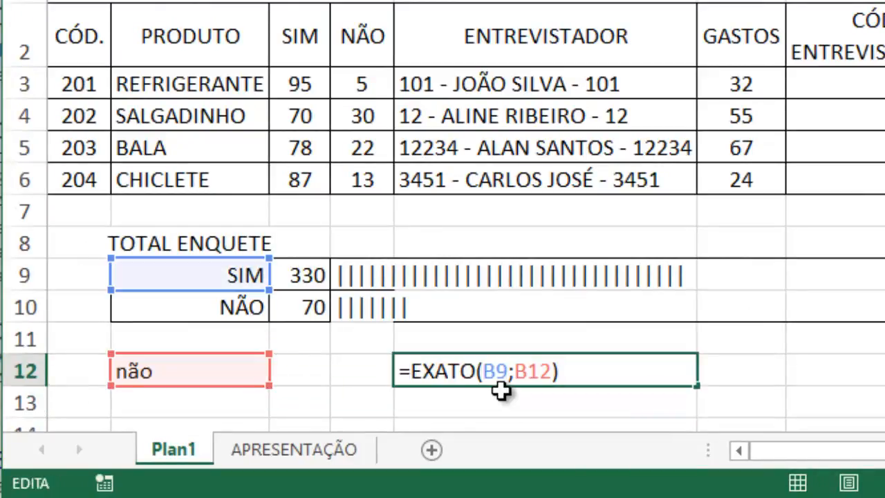
{"action": "key", "text": "Return"}
{"action": "left_click", "coordinate": [216, 367]}
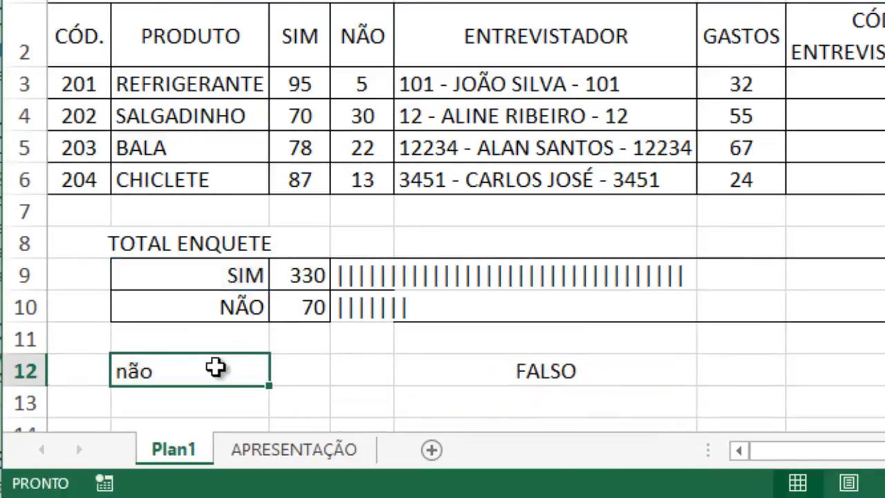
{"action": "type", "text": "SIM"}
{"action": "key", "text": "Return"}
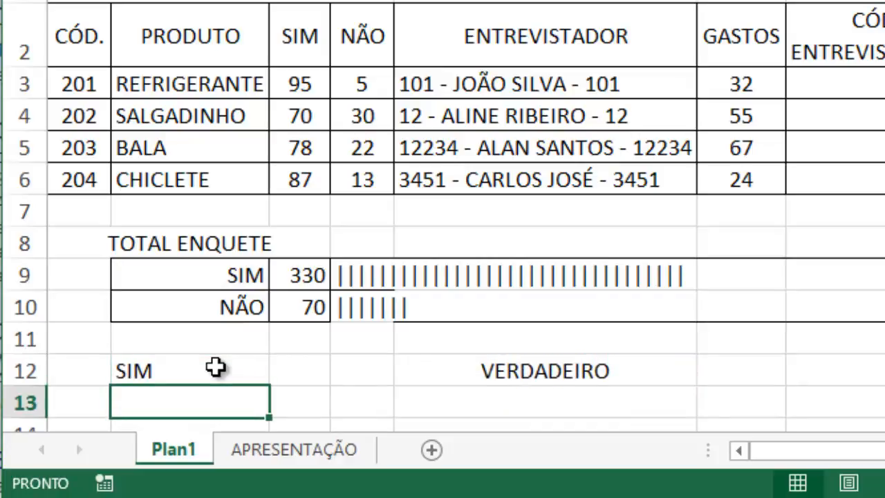
{"action": "left_click", "coordinate": [216, 367]}
{"action": "type", "text": "sim"}
{"action": "key", "text": "Return"}
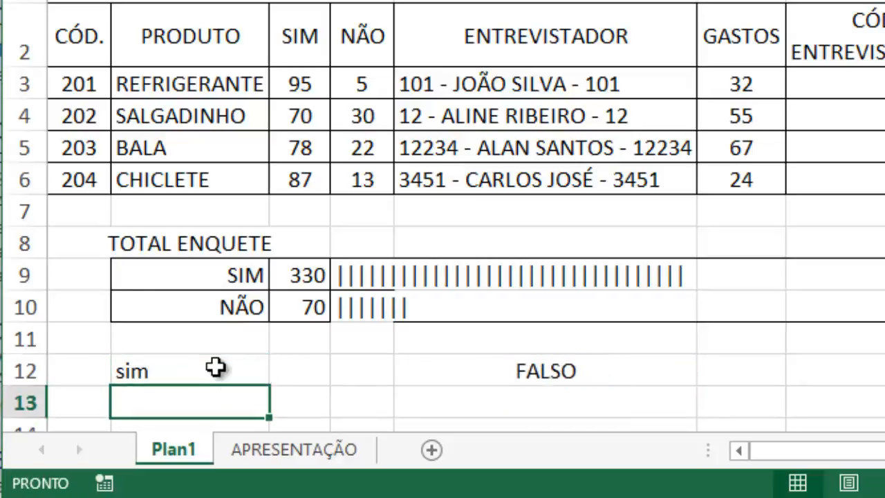
Enter a MUDAR formula in E12 that replaces the first 3 characters of the title in A1 with "EXCEL".
{"action": "left_click", "coordinate": [339, 377]}
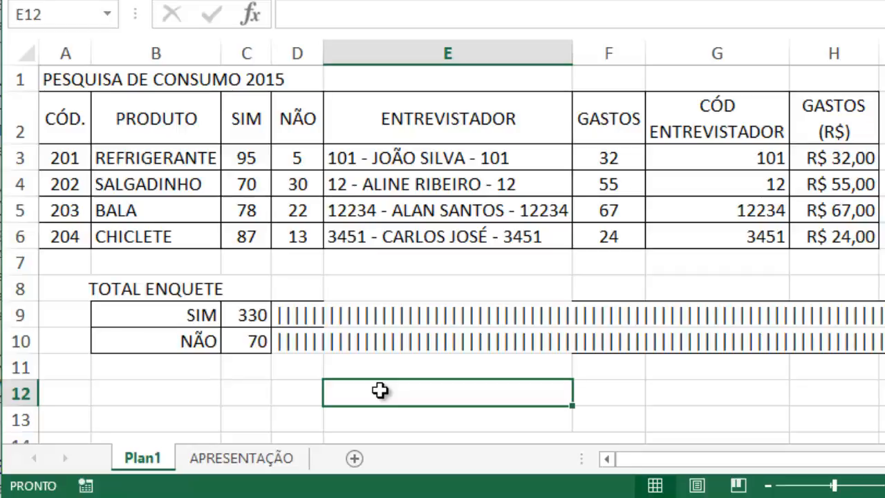
{"action": "type", "text": "=MUDAR"}
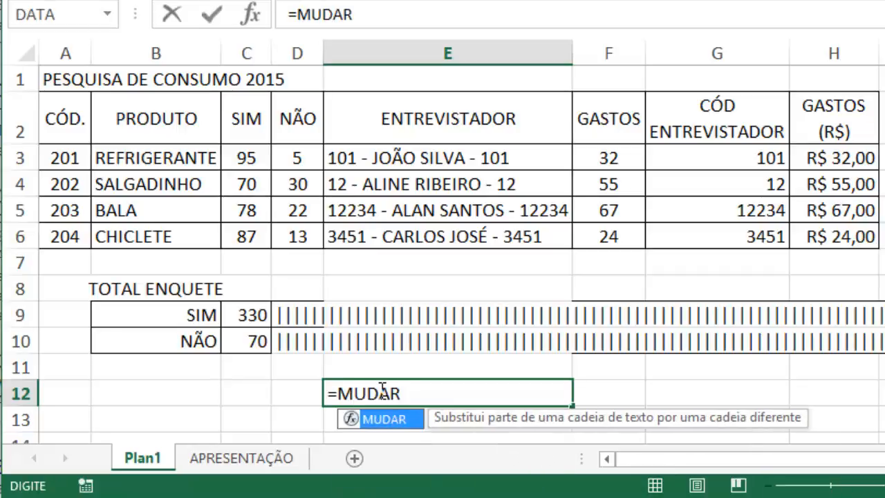
{"action": "type", "text": "("}
{"action": "left_click", "coordinate": [74, 78]}
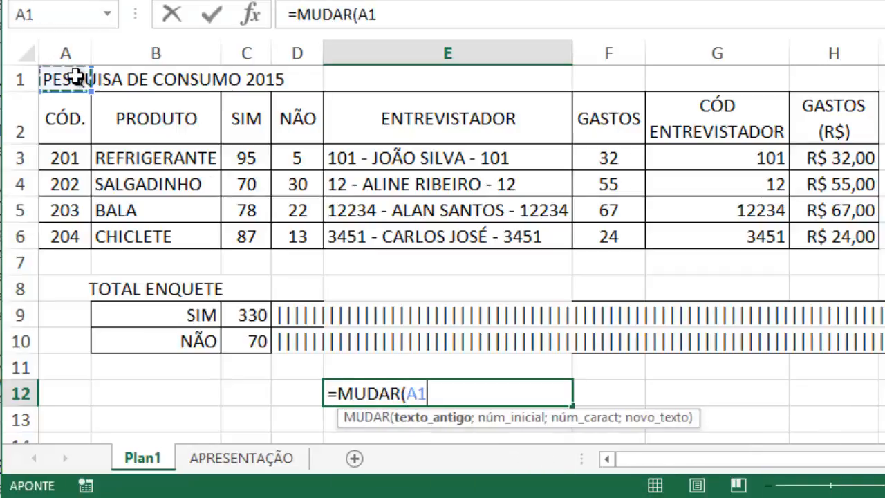
{"action": "type", "text": ";"}
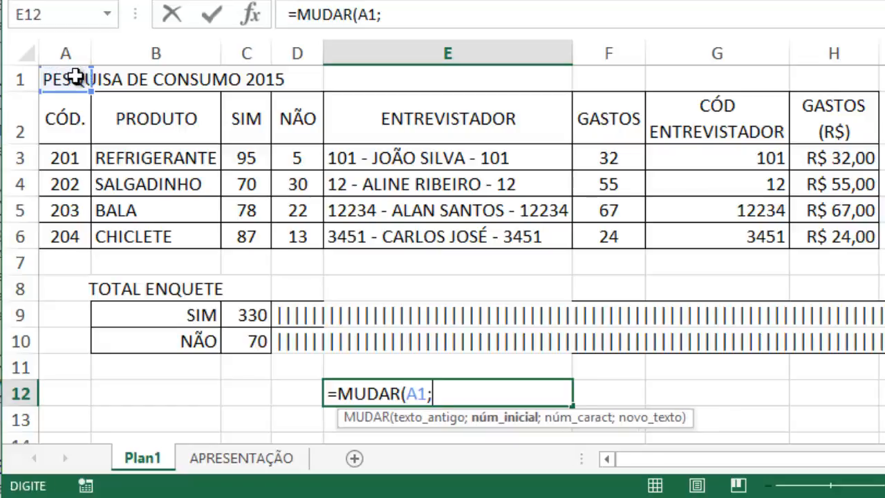
{"action": "type", "text": "1;3"}
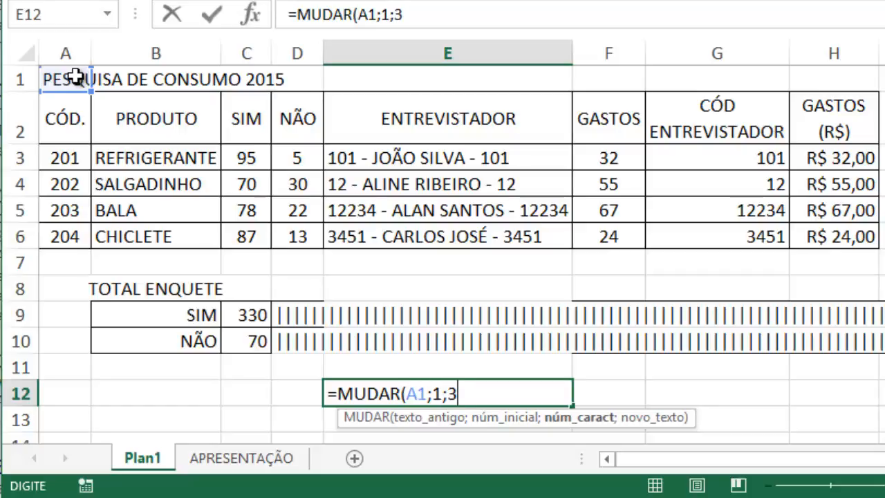
{"action": "type", "text": ";"}
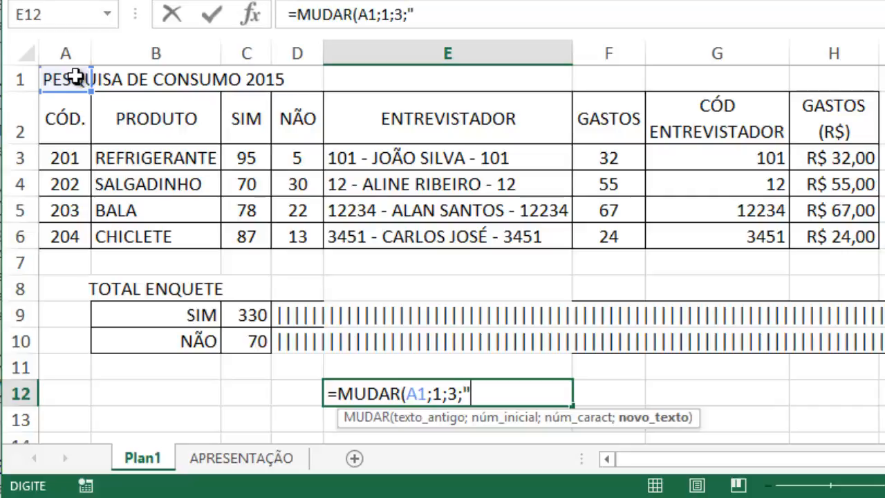
{"action": "type", "text": "\"EXCE"}
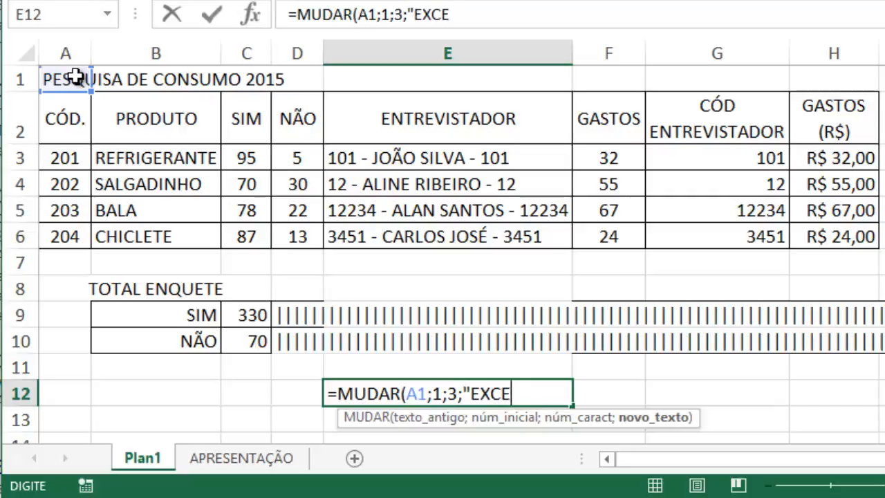
{"action": "type", "text": "L\""}
{"action": "key", "text": "Return"}
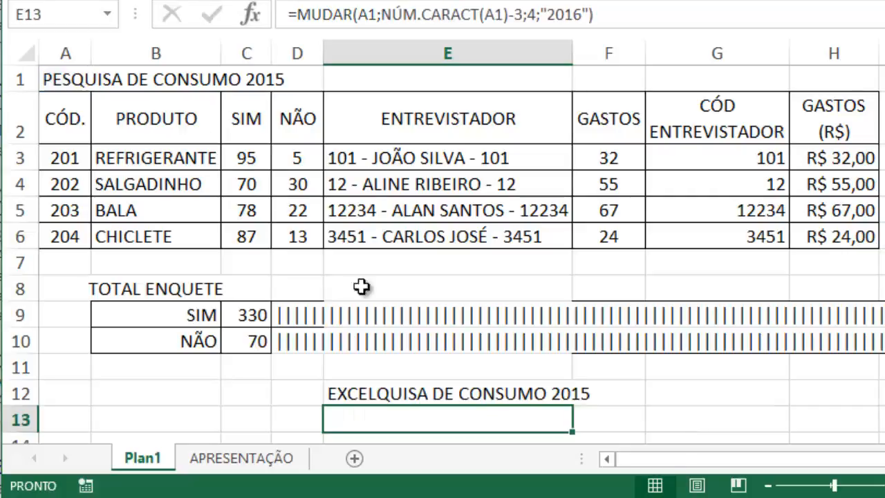
Set the number of characters replaced by E12's MUDAR formula to 8.
{"action": "left_click", "coordinate": [415, 394]}
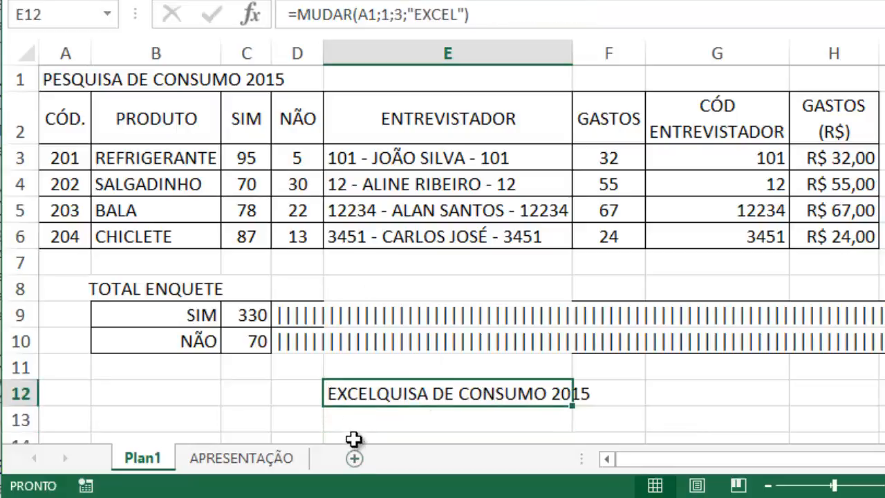
{"action": "double_click", "coordinate": [387, 394]}
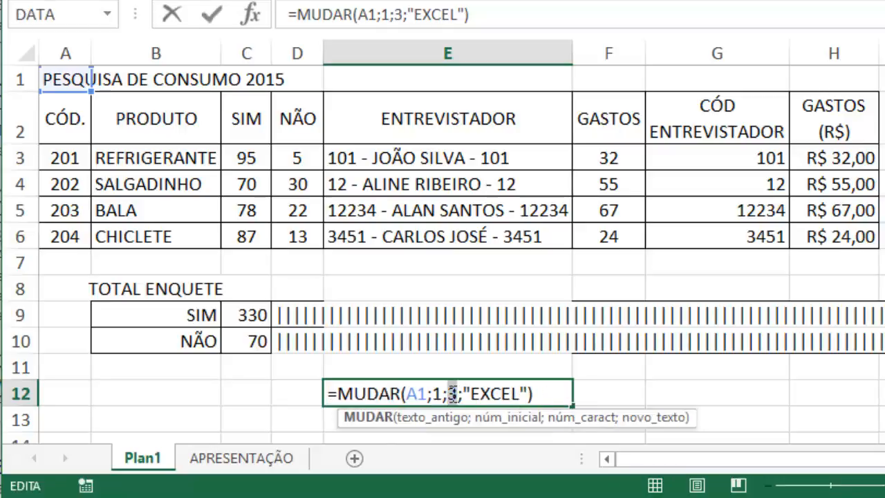
{"action": "double_click", "coordinate": [451, 394]}
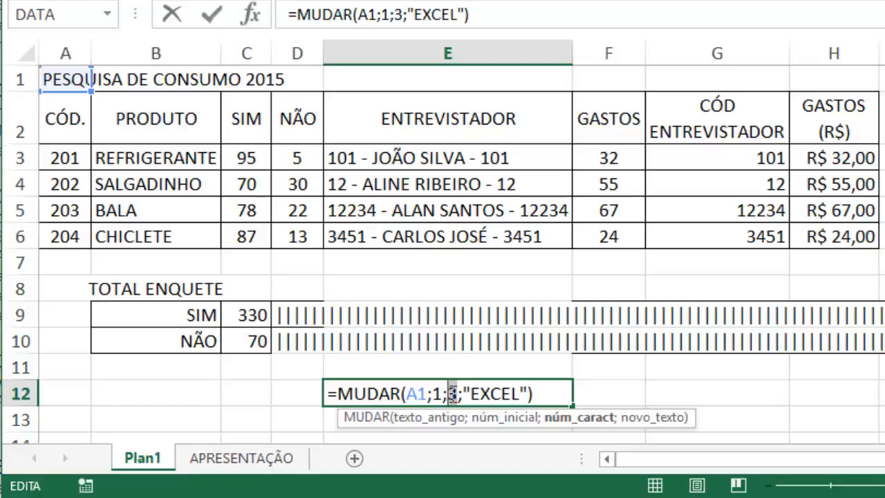
{"action": "key", "text": "Return"}
{"action": "left_click", "coordinate": [454, 391]}
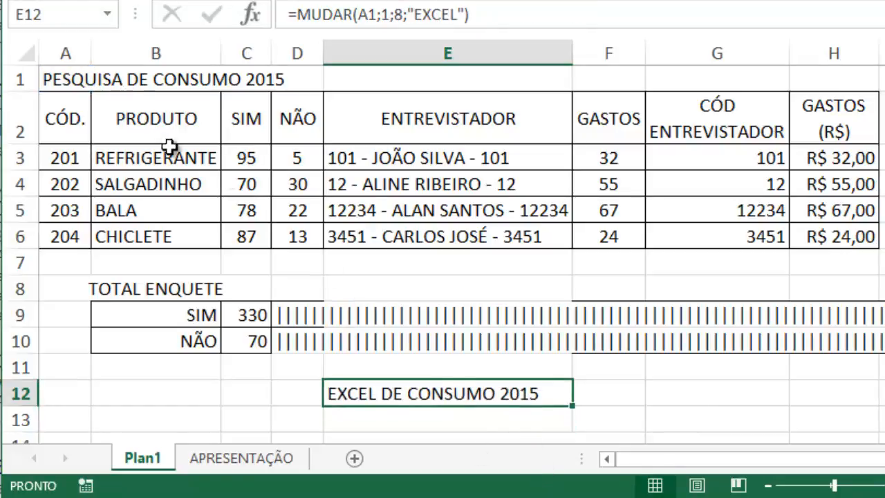
Replace the new-text argument of E12's MUDAR formula with "016".
{"action": "double_click", "coordinate": [449, 393]}
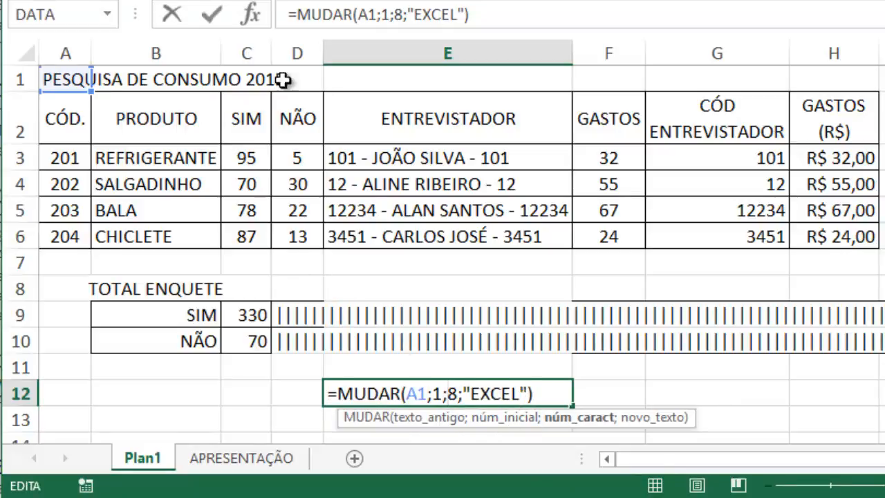
{"action": "left_click", "coordinate": [463, 392]}
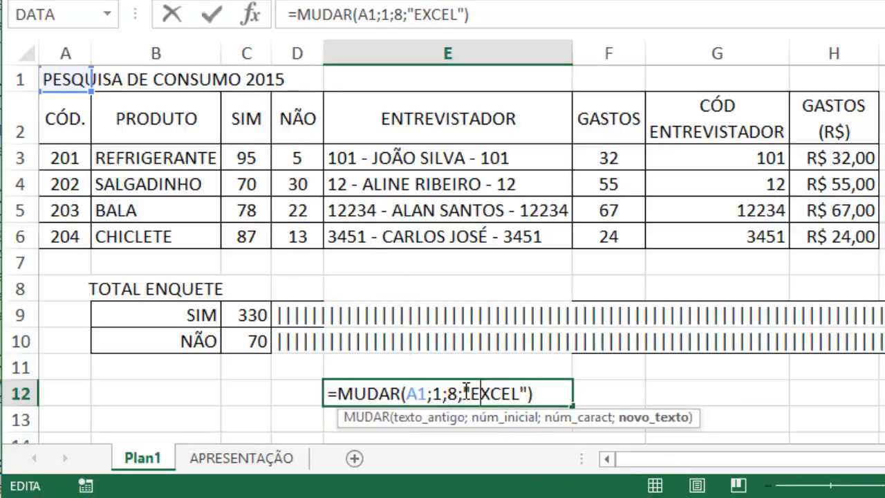
{"action": "left_click_drag", "start_coordinate": [467, 392], "coordinate": [529, 393]}
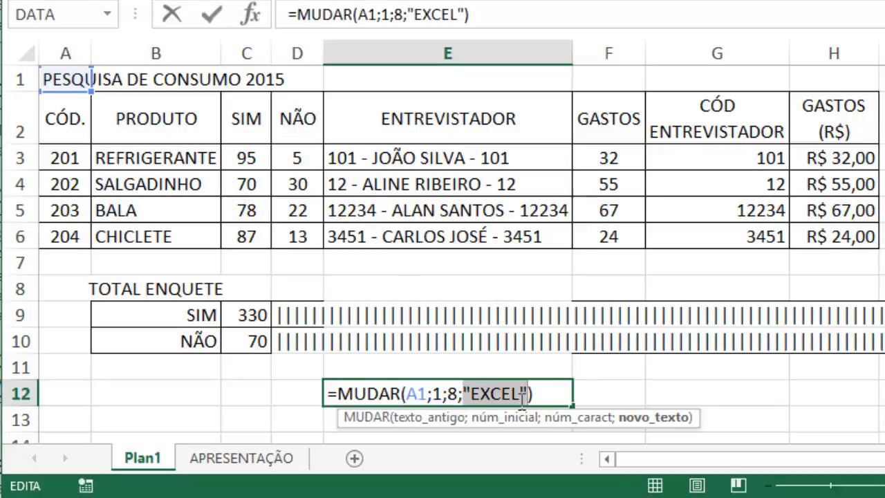
{"action": "type", "text": "\"0"}
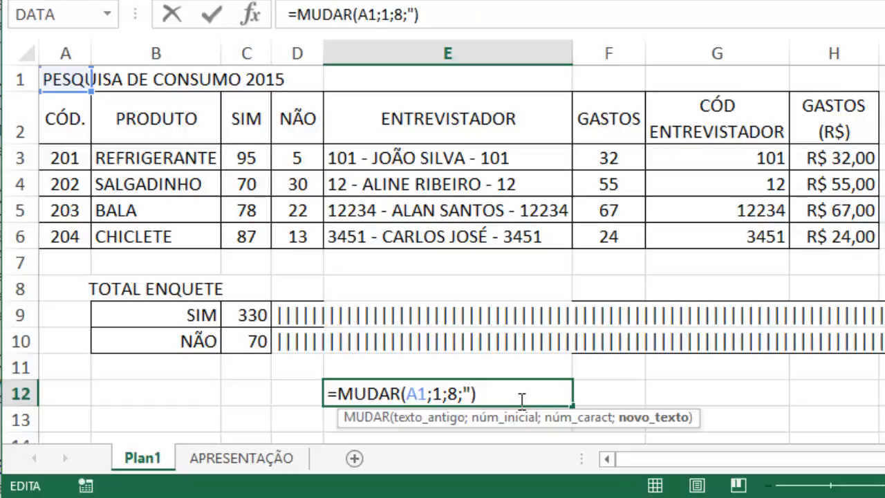
{"action": "type", "text": "16"}
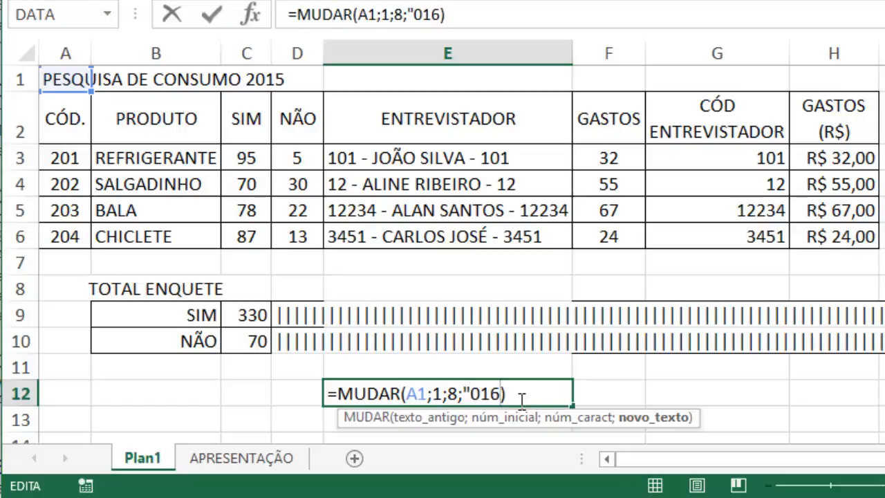
{"action": "type", "text": "\""}
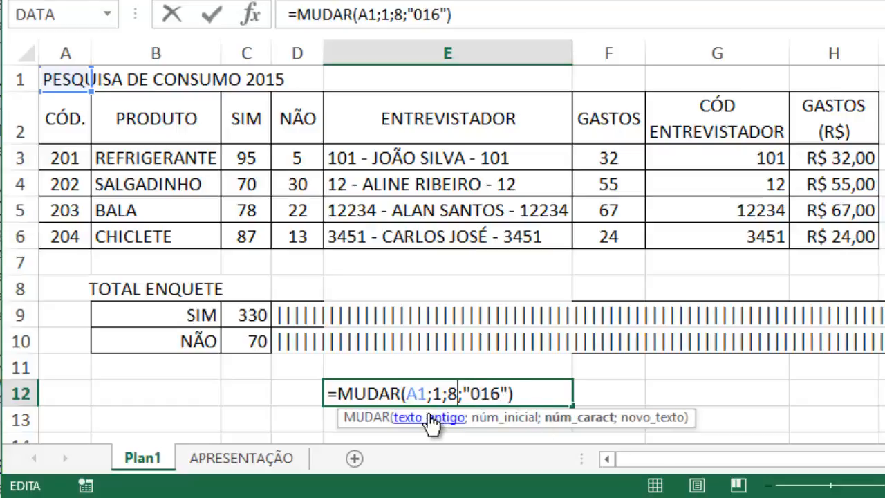
Set the start position in E12's MUDAR formula to NÚM.CARACT(A1)-3.
{"action": "left_click", "coordinate": [434, 393]}
{"action": "double_click", "coordinate": [437, 394]}
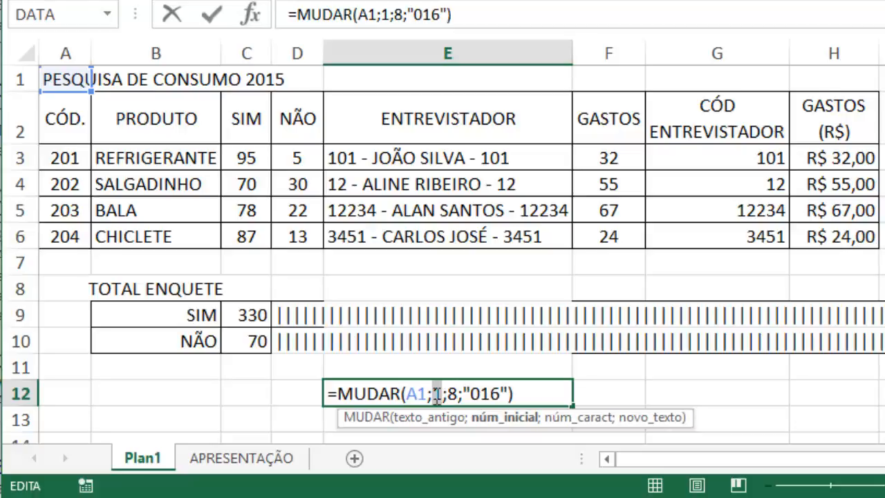
{"action": "type", "text": "NÚ"}
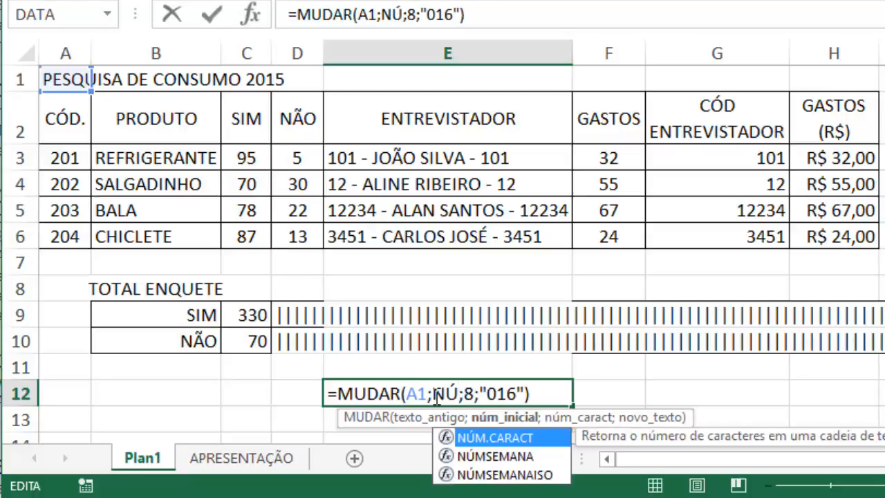
{"action": "key", "text": "Tab"}
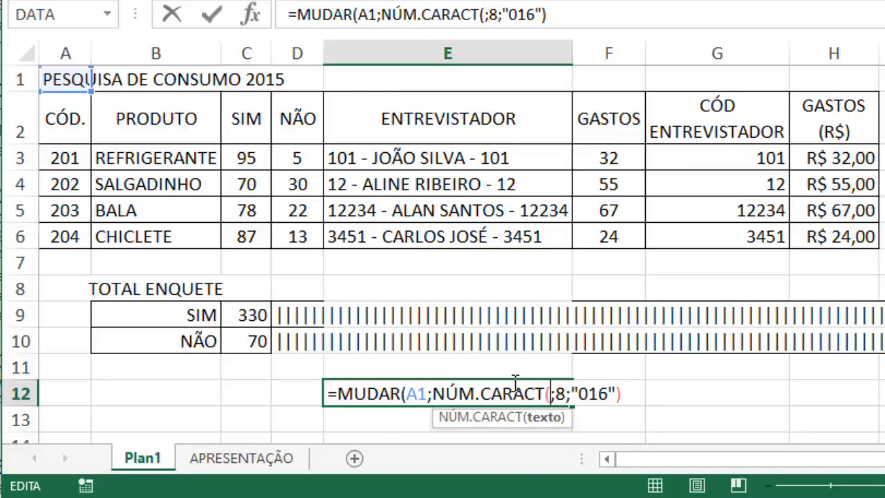
{"action": "left_click", "coordinate": [69, 82]}
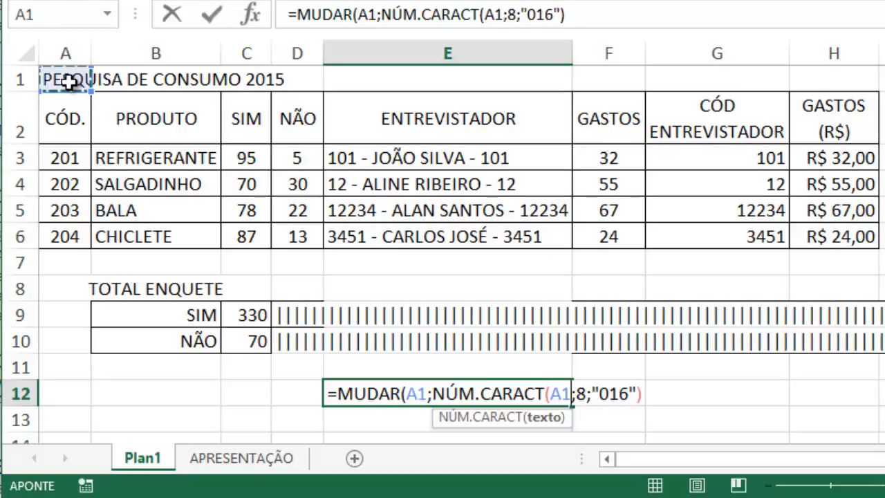
{"action": "type", "text": ")"}
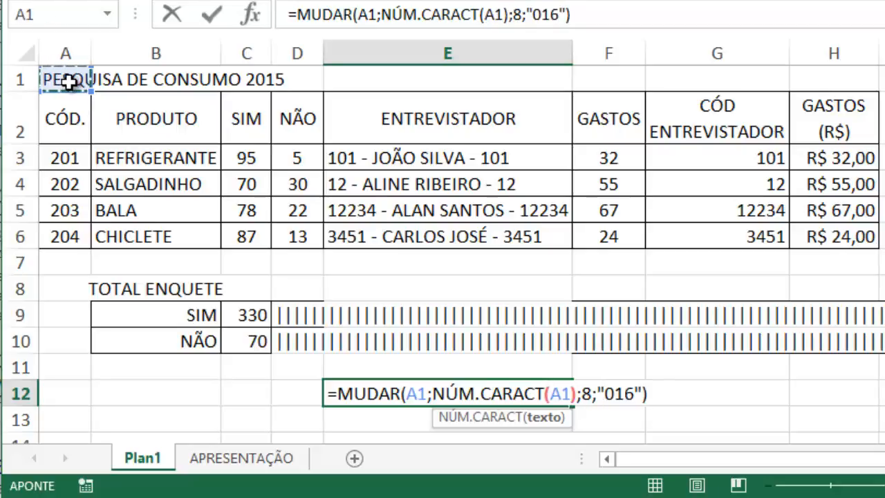
{"action": "type", "text": "-"}
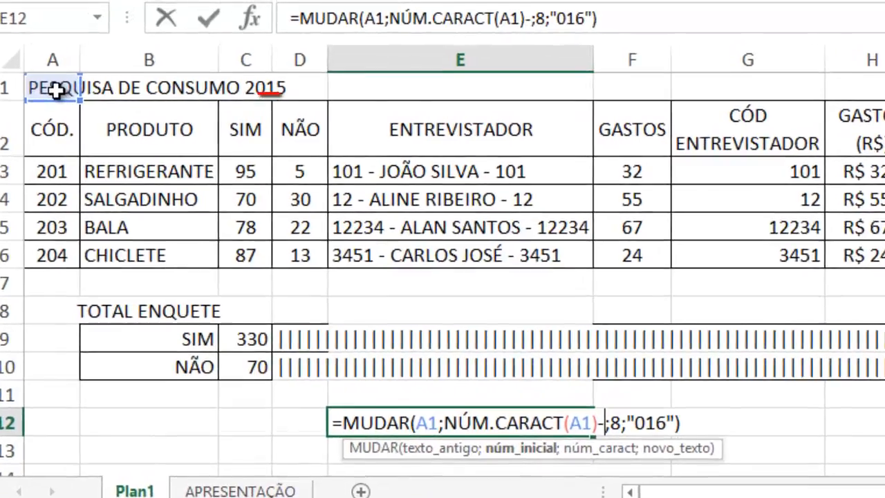
{"action": "type", "text": "3"}
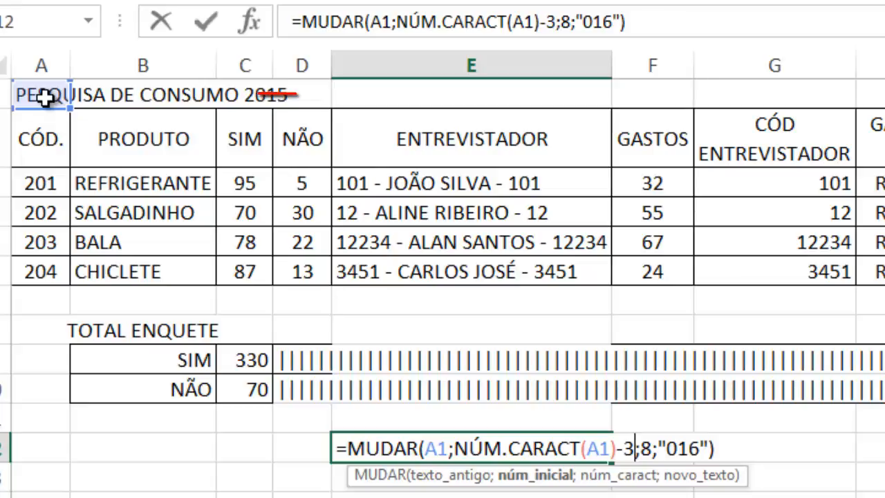
{"action": "key", "text": "Return"}
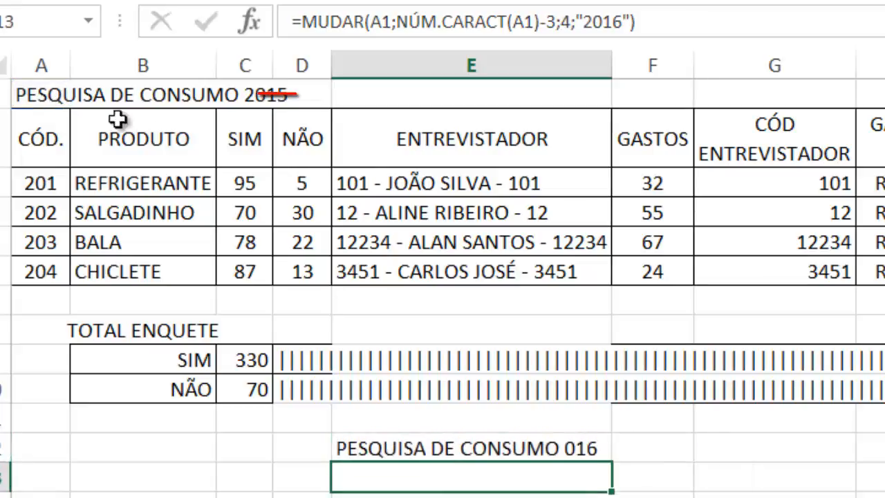
Correct the start position in E12's MUDAR formula to NÚM.CARACT(A1)-2, leaving E13 empty.
{"action": "left_click", "coordinate": [539, 451]}
{"action": "double_click", "coordinate": [539, 451]}
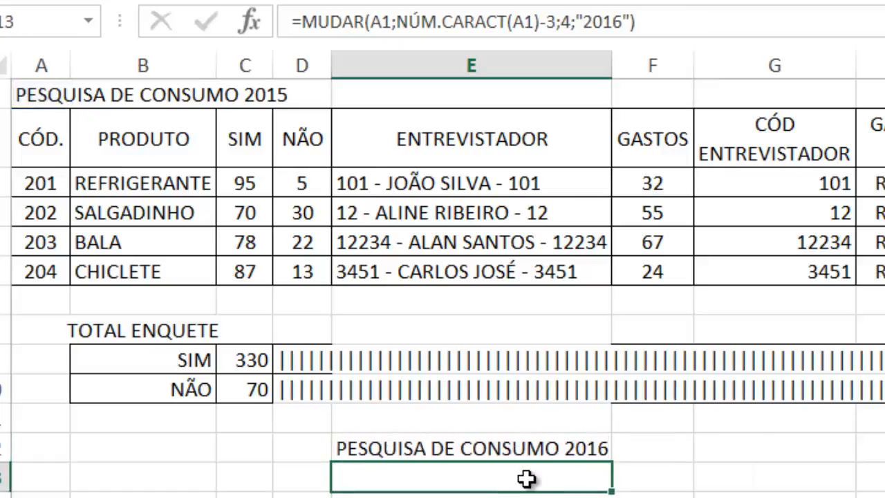
{"action": "type", "text": "SU"}
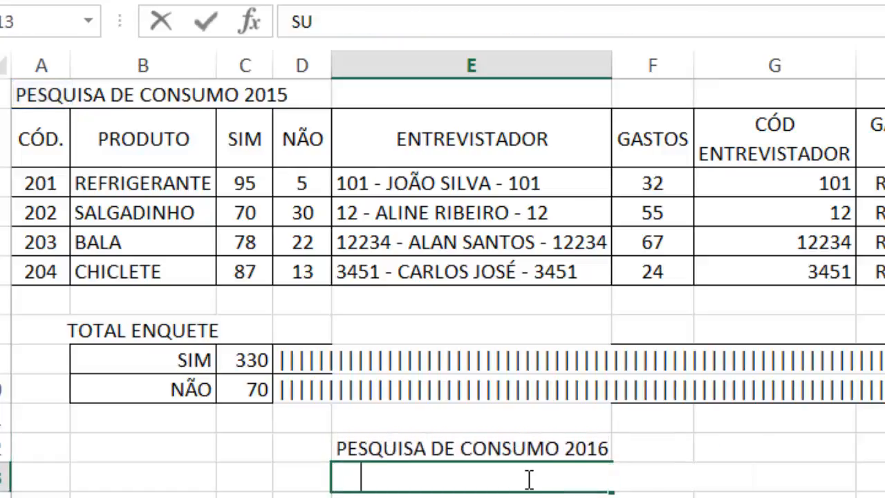
{"action": "key", "text": "BackSpace"}
{"action": "key", "text": "BackSpace"}
Overwrite E12 with a sample identification number punctuated with dots and a hyphen.
{"action": "left_click", "coordinate": [489, 448]}
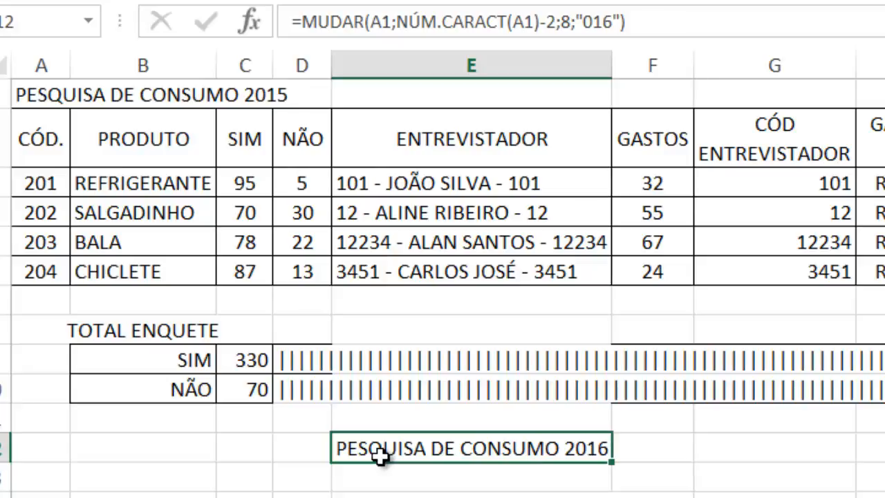
{"action": "type", "text": "34.456.123-7"}
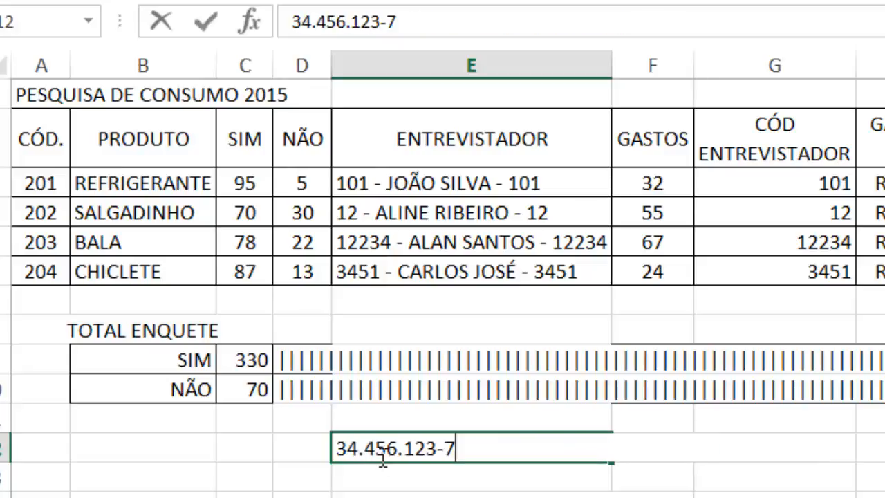
{"action": "key", "text": "ctrl+Return"}
Start a SUBSTITUIR formula in F12 with cell E12 as its text argument.
{"action": "key", "text": "Right"}
{"action": "type", "text": "SUB"}
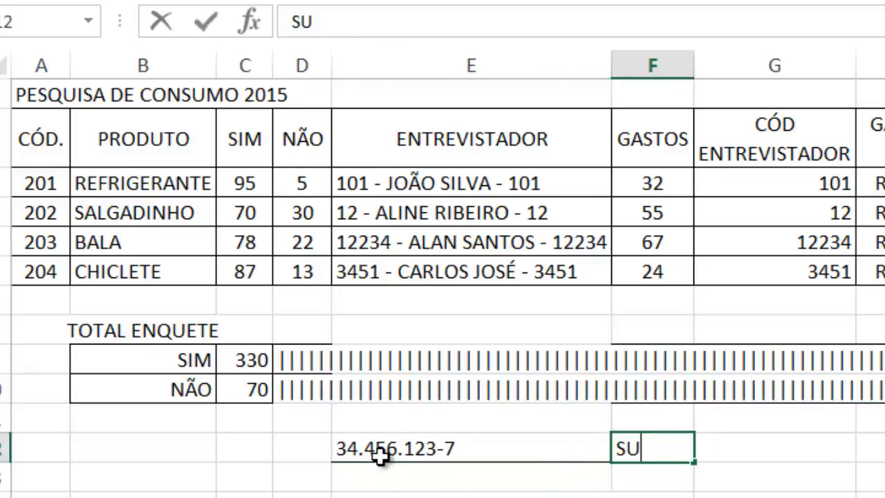
{"action": "key", "text": "BackSpace"}
{"action": "key", "text": "BackSpace"}
{"action": "key", "text": "BackSpace"}
{"action": "type", "text": "="}
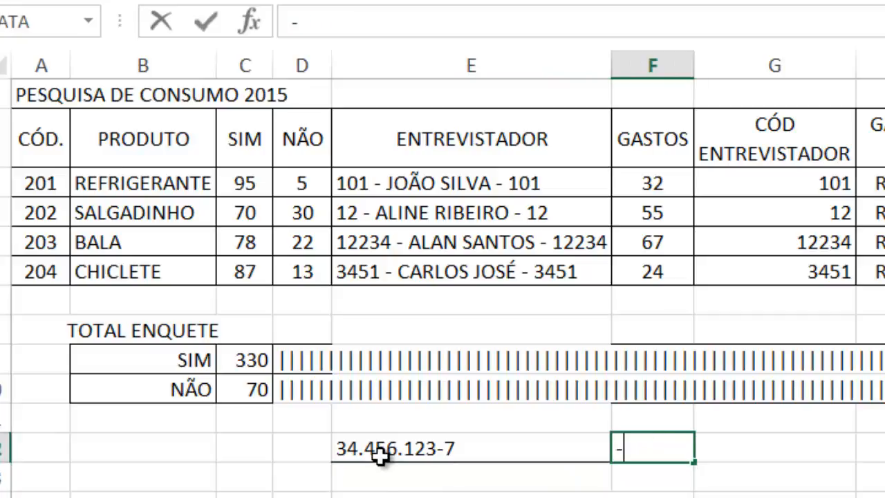
{"action": "key", "text": "BackSpace"}
{"action": "type", "text": "=SUB"}
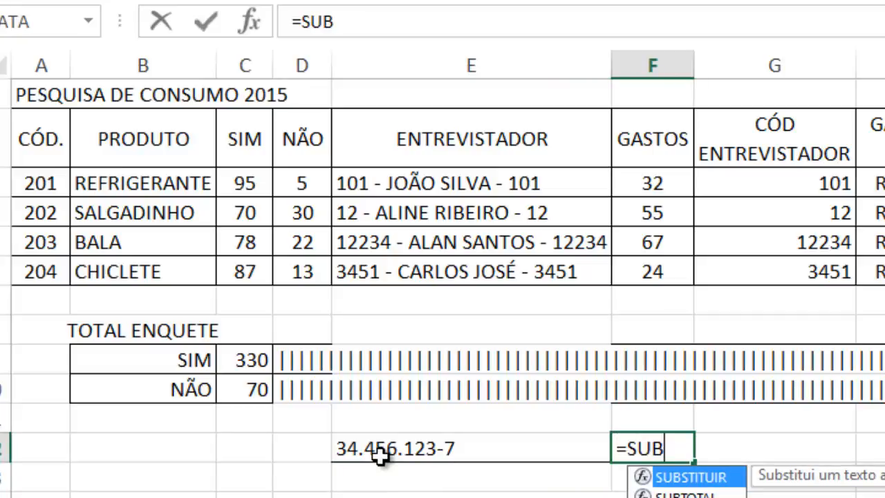
{"action": "key", "text": "Tab"}
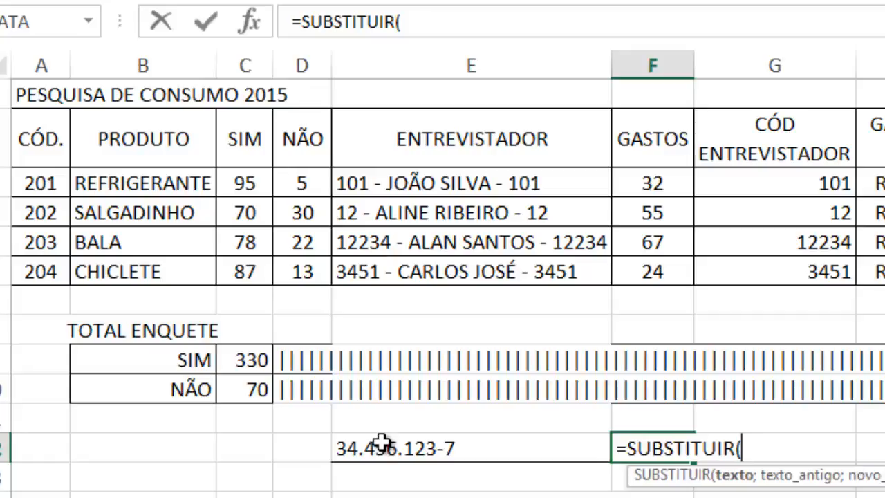
{"action": "left_click", "coordinate": [383, 443]}
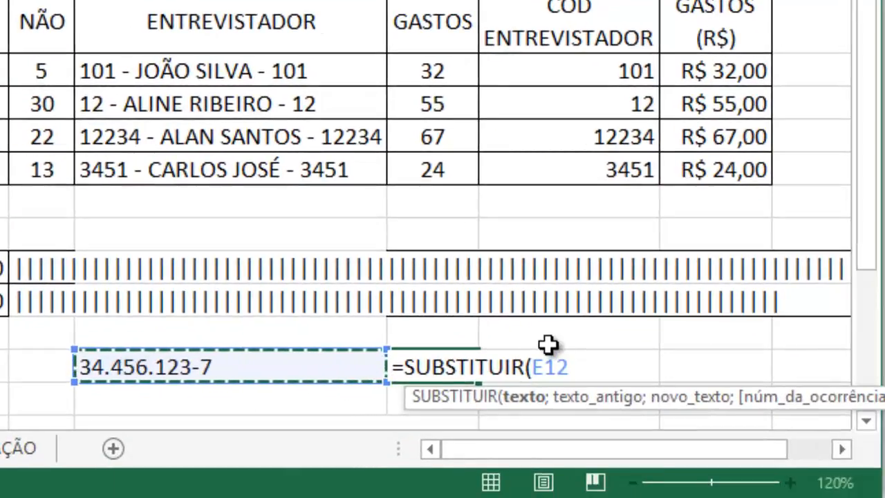
Complete F12's SUBSTITUIR formula with "." as the old text and "#" as the new text.
{"action": "type", "text": ";"}
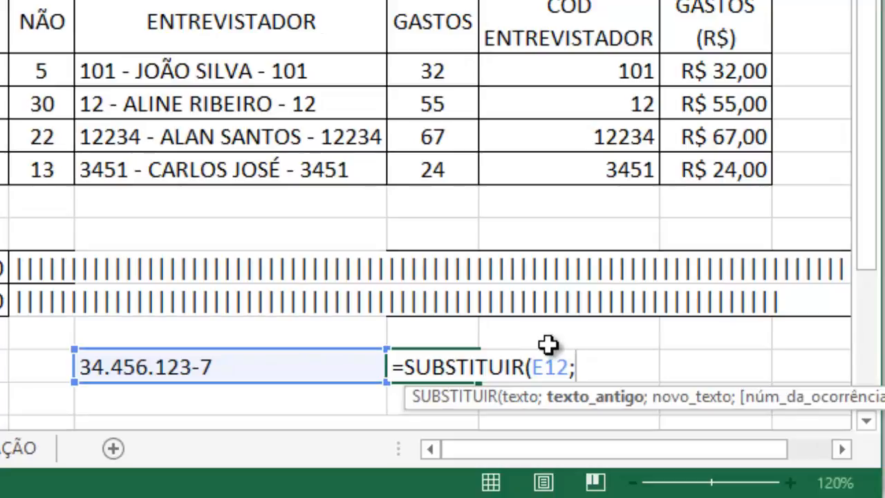
{"action": "type", "text": "\".\""}
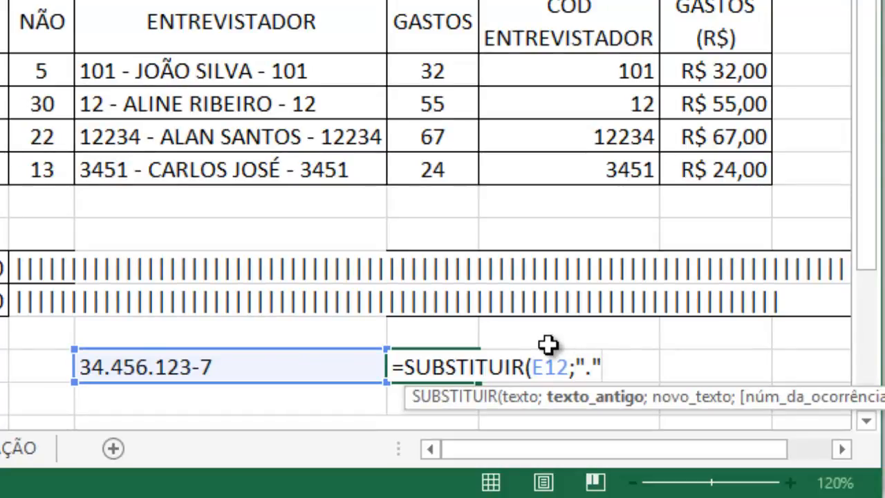
{"action": "type", "text": ";\""}
{"action": "type", "text": "#"}
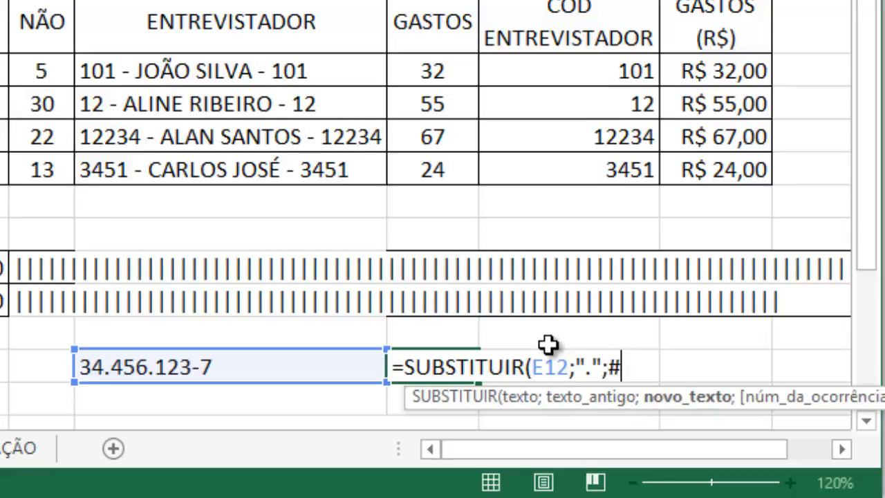
{"action": "type", "text": ")"}
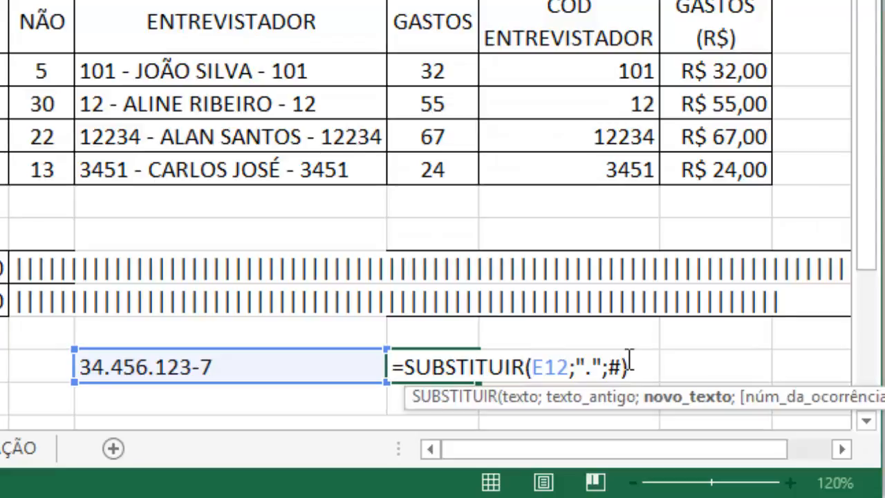
{"action": "type", "text": "\""}
{"action": "key", "text": "Right"}
{"action": "key", "text": "Right"}
{"action": "type", "text": "\""}
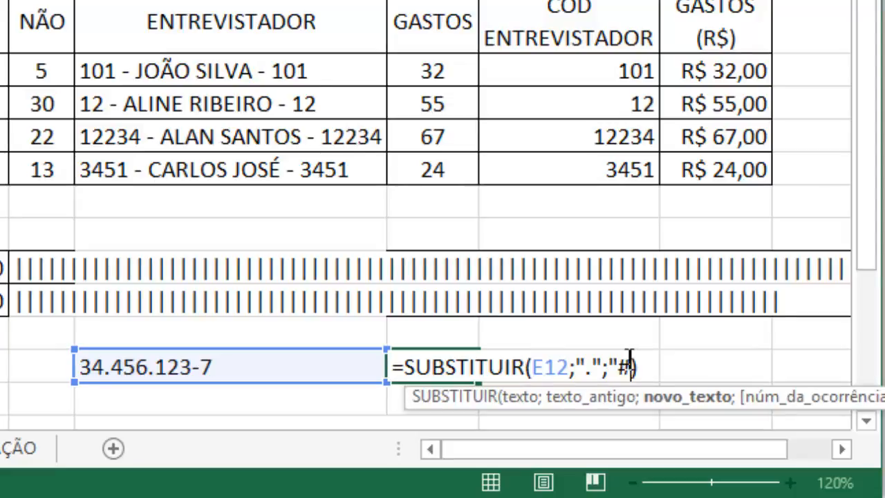
{"action": "key", "text": "Return"}
{"action": "key", "text": "Up"}
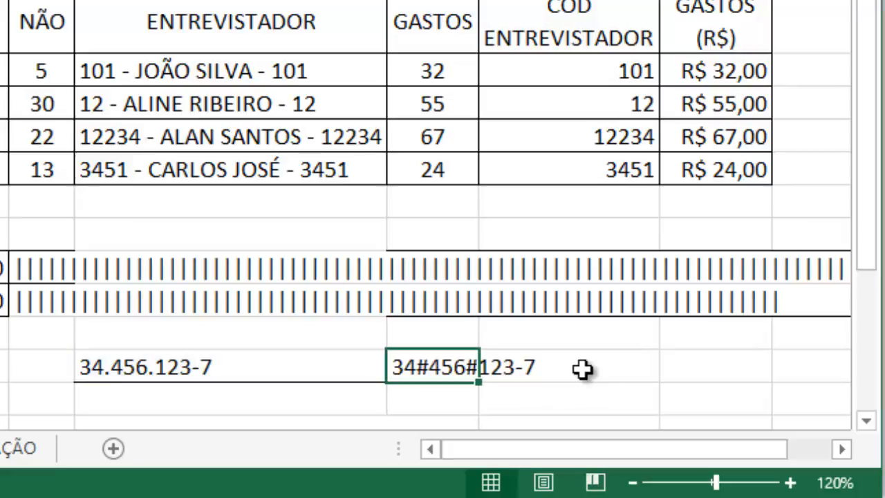
Add occurrence number 1 as the last argument of F12's SUBSTITUIR formula.
{"action": "double_click", "coordinate": [408, 370]}
{"action": "left_click", "coordinate": [648, 364]}
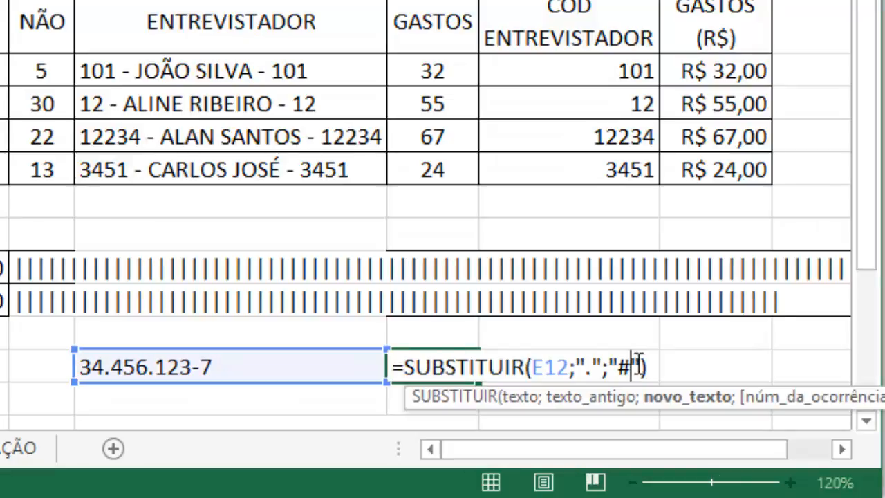
{"action": "left_click", "coordinate": [644, 366]}
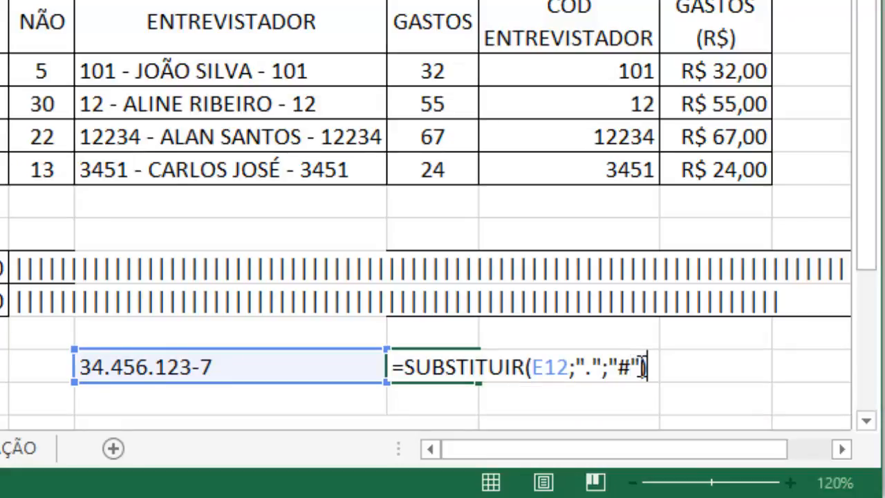
{"action": "left_click", "coordinate": [642, 366]}
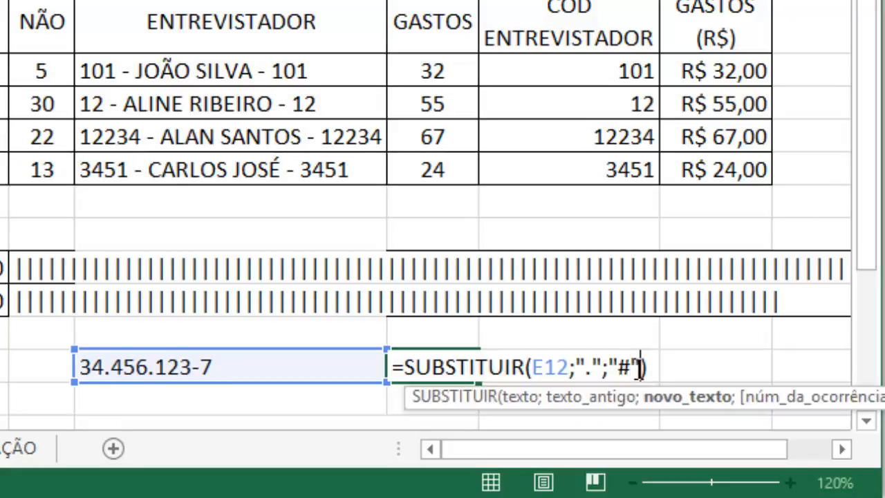
{"action": "type", "text": ";"}
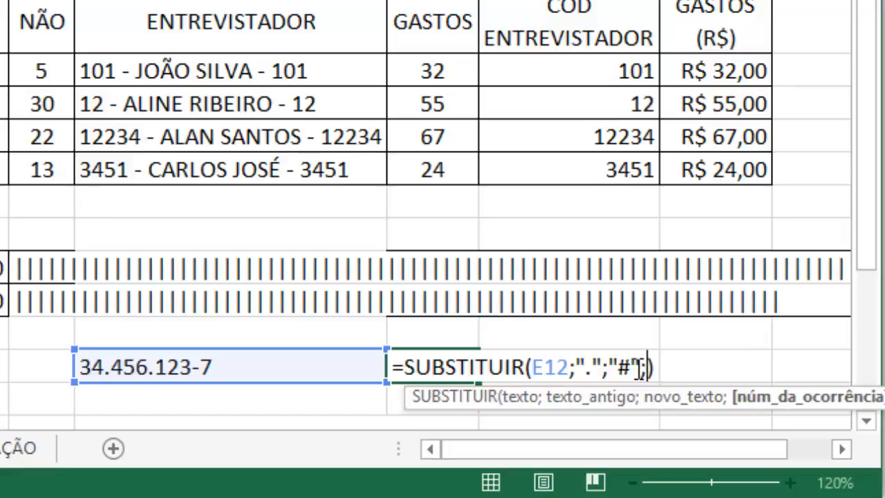
{"action": "type", "text": "1"}
{"action": "key", "text": "Return"}
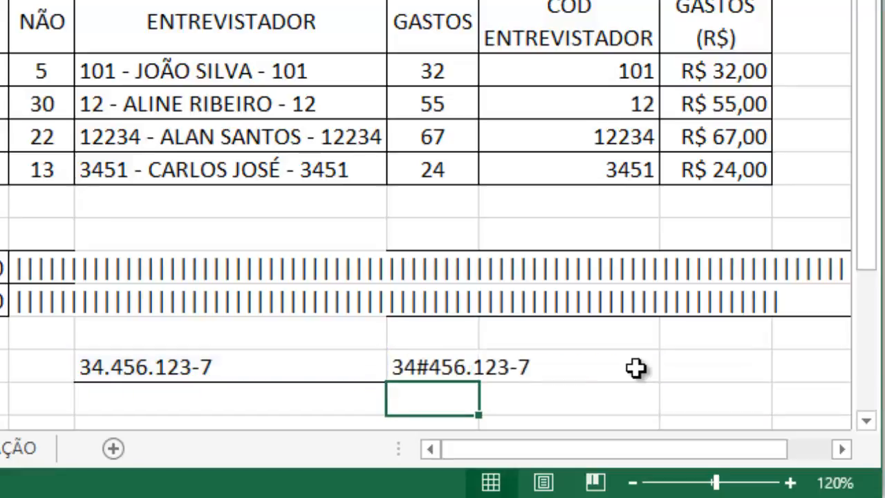
{"action": "left_click", "coordinate": [184, 368]}
{"action": "left_click", "coordinate": [2, 359]}
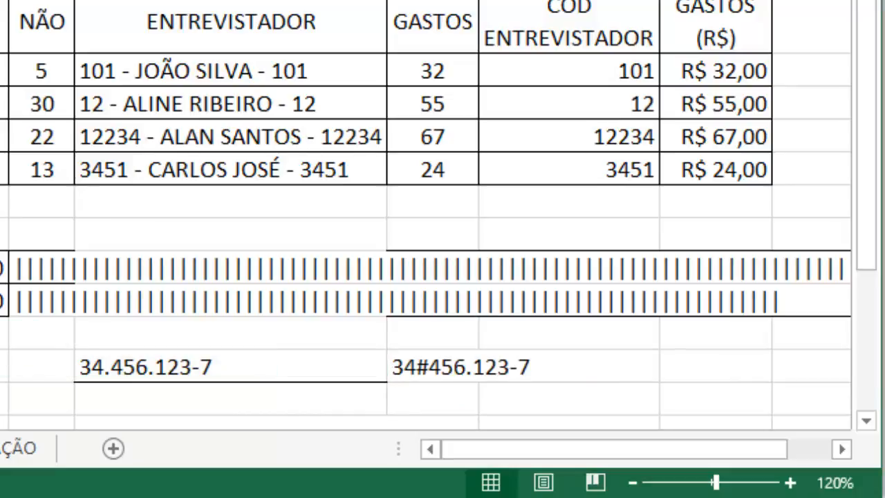